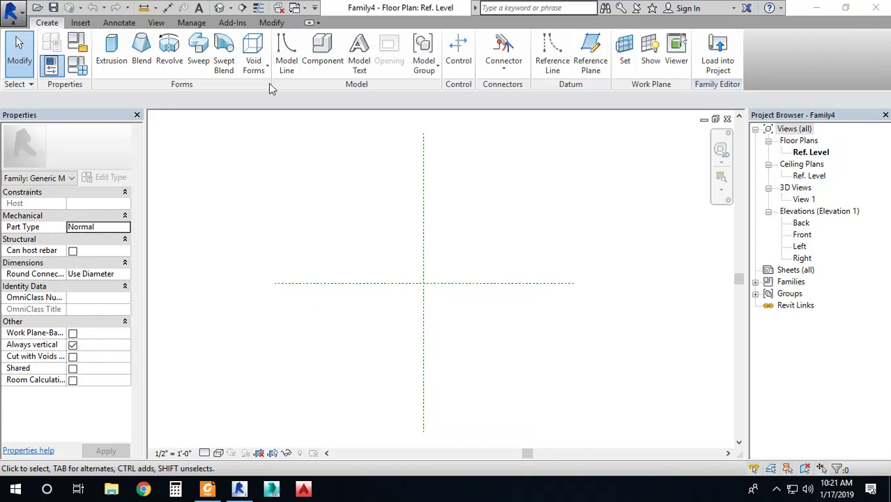
Step: Start an extrusion sketch, then cancel it without creating any geometry
left_click(110, 50)
left_click(349, 258)
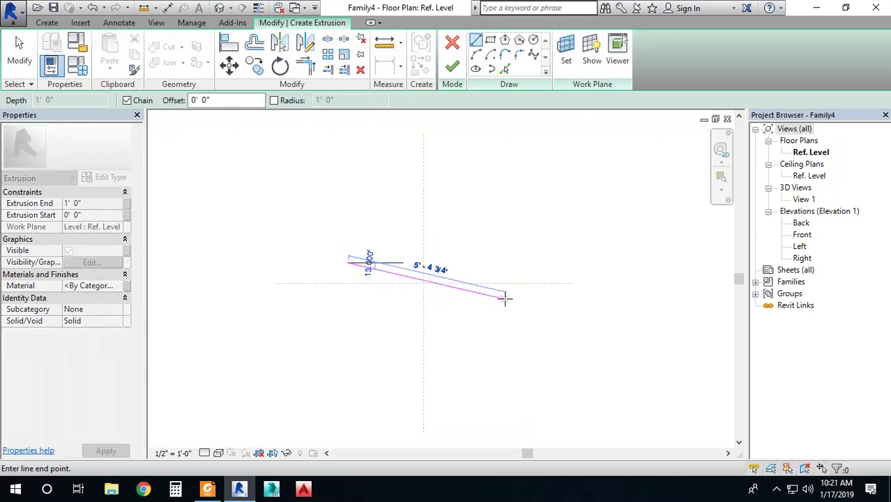
key("Escape")
key("Escape")
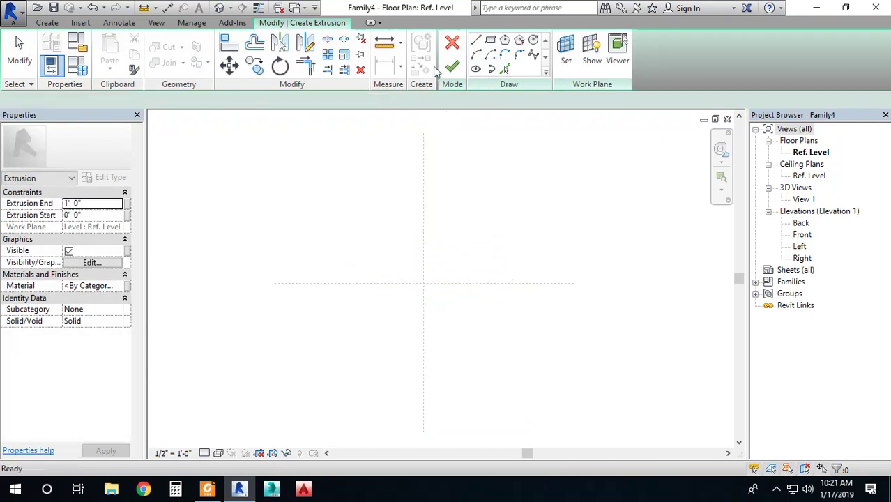
left_click(452, 43)
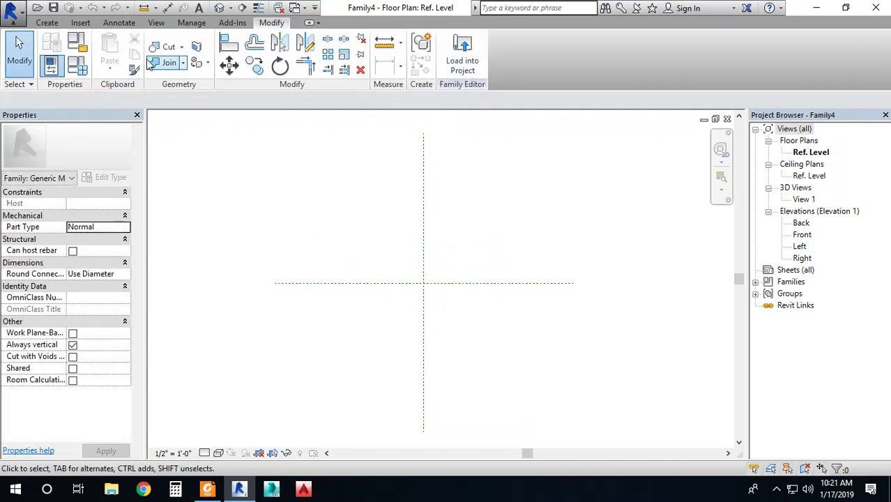
Step: Draw two horizontal reference planes, one above and one below the centre plane
left_click(46, 23)
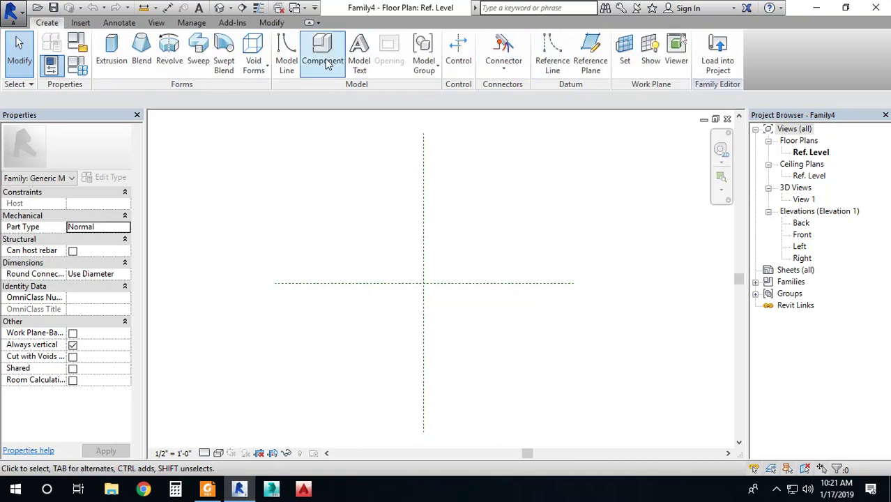
left_click(591, 52)
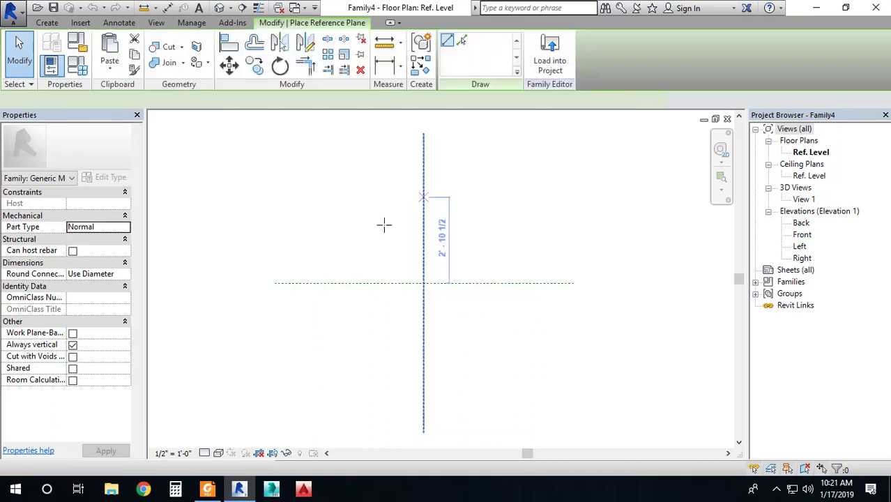
left_click(268, 261)
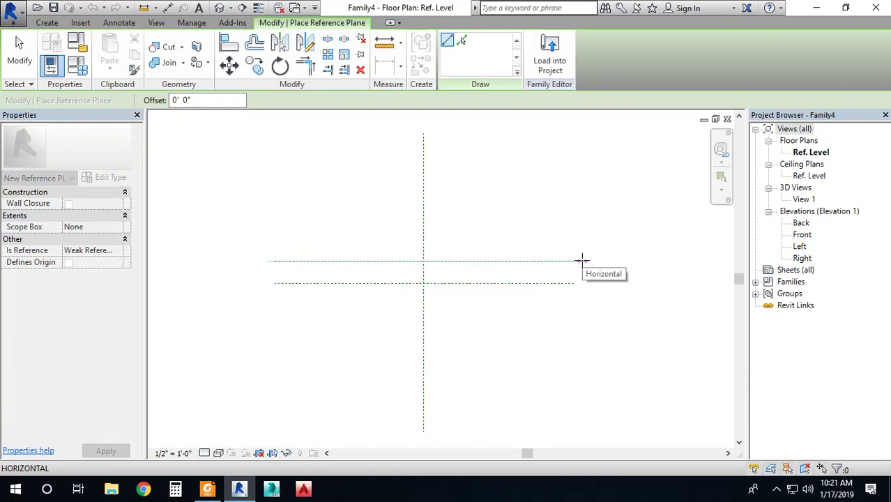
left_click(573, 261)
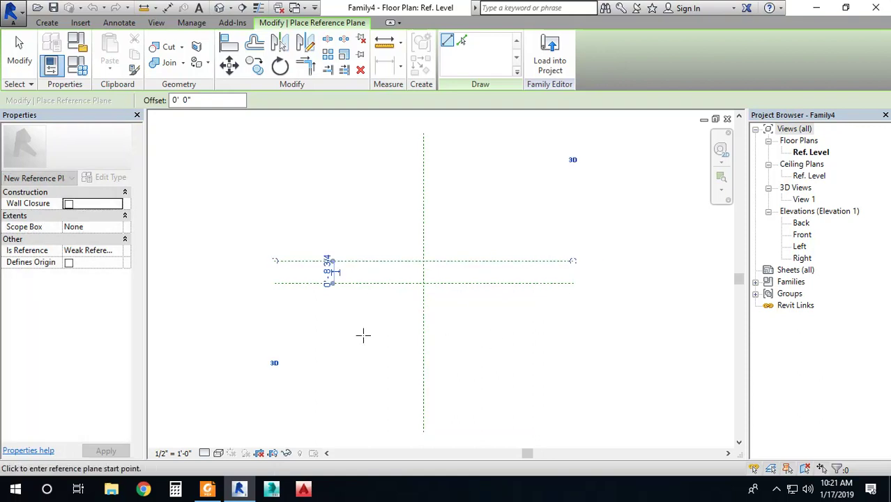
left_click(274, 307)
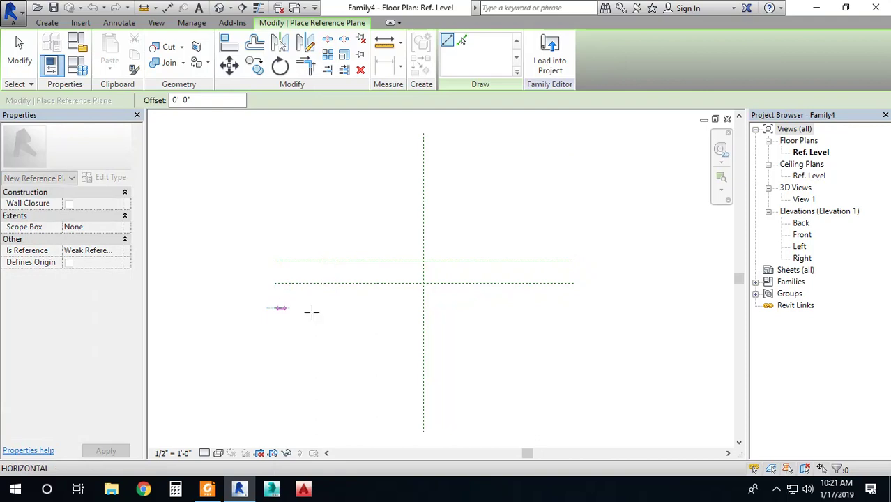
left_click(572, 307)
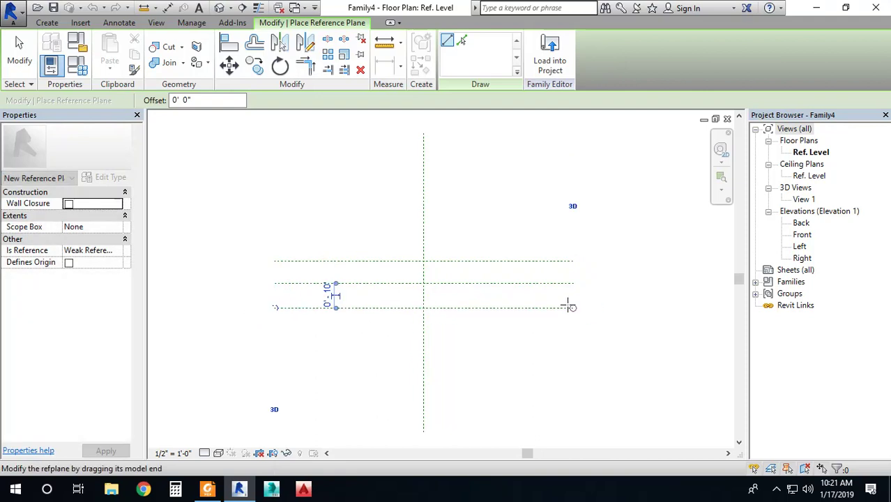
Step: Draw a left vertical reference plane, which came out slanted, then undo it
left_click(389, 133)
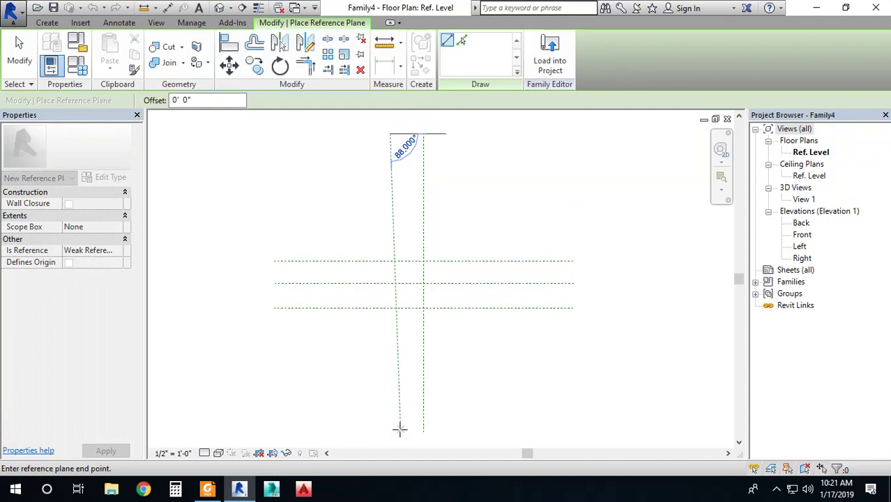
left_click(401, 433)
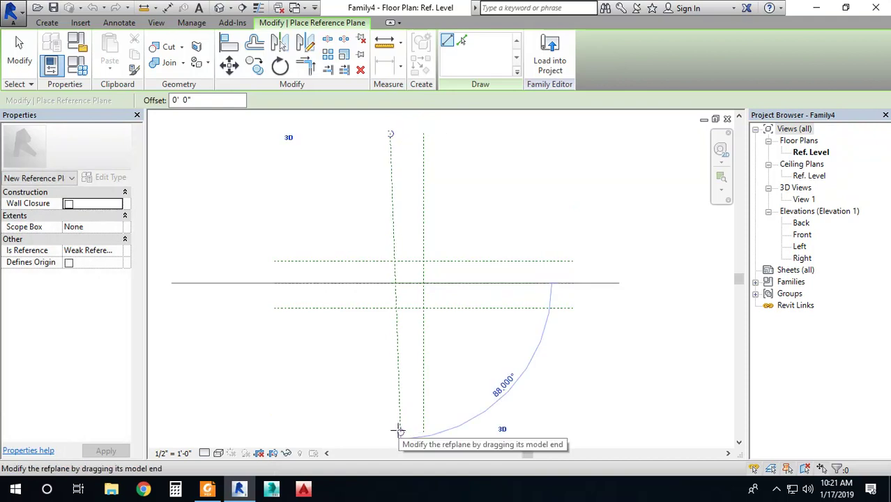
key("ctrl+z")
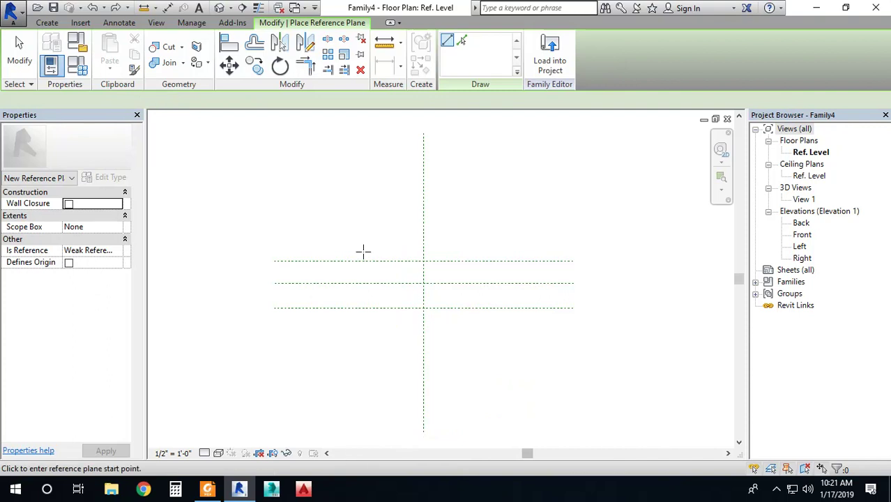
Step: Draw vertical reference planes to the left and right of the centre vertical plane
left_click(389, 133)
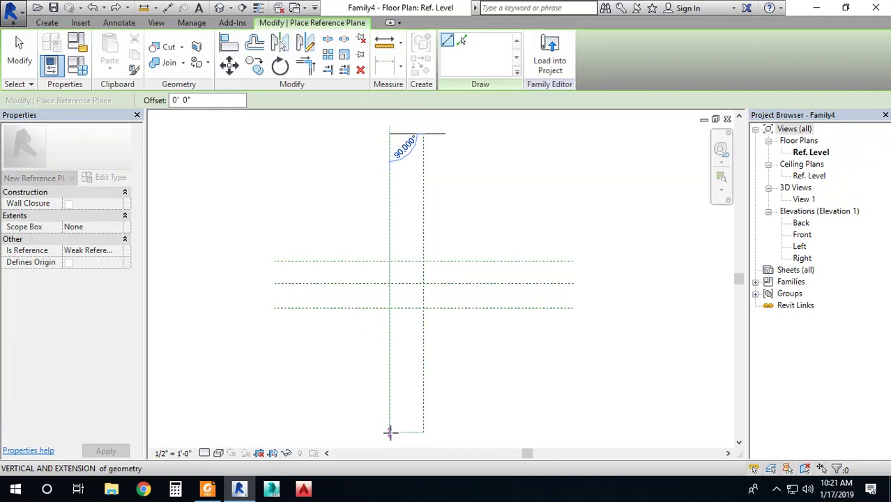
left_click(389, 429)
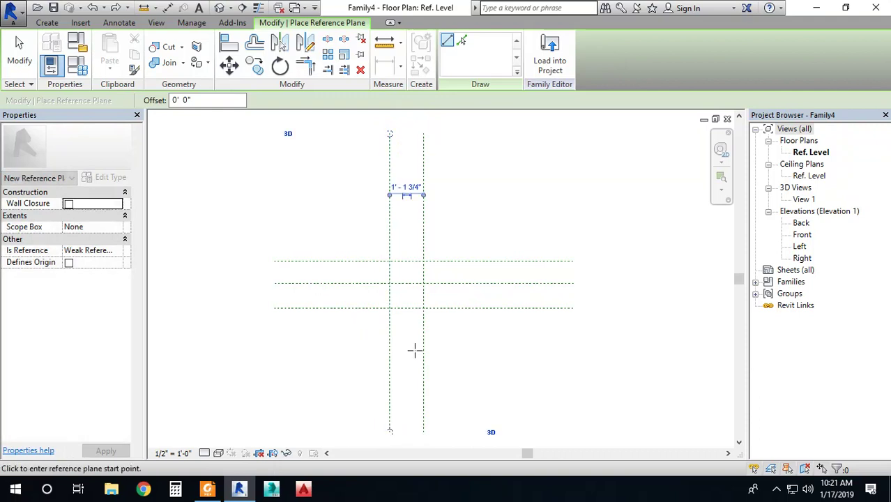
left_click(469, 133)
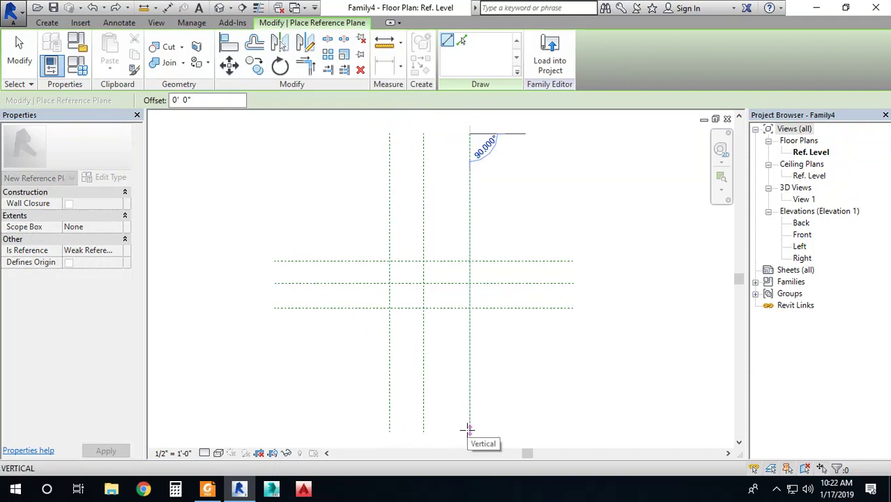
left_click(470, 429)
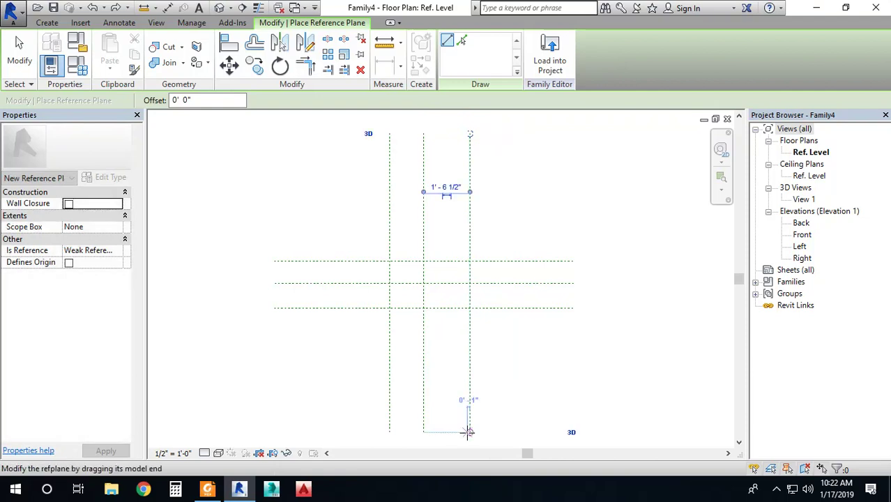
key("Escape")
key("Escape")
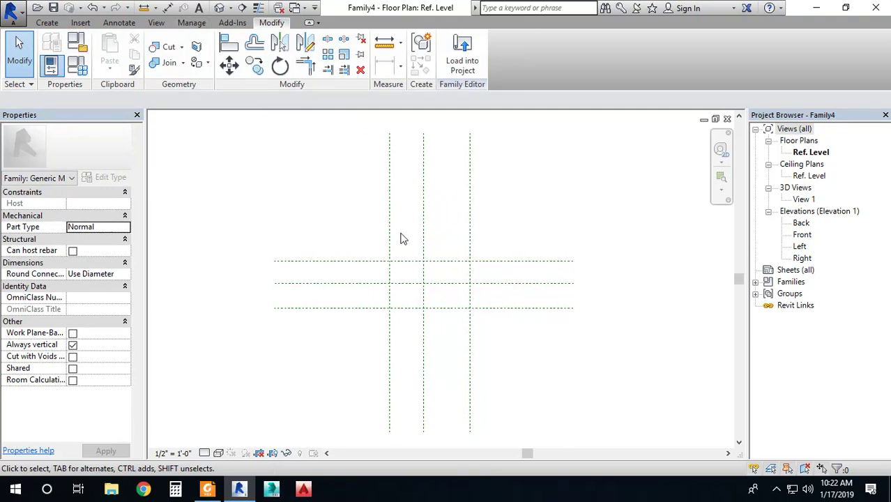
Step: Add an aligned dimension across the three vertical planes and set it to EQ
left_click(118, 22)
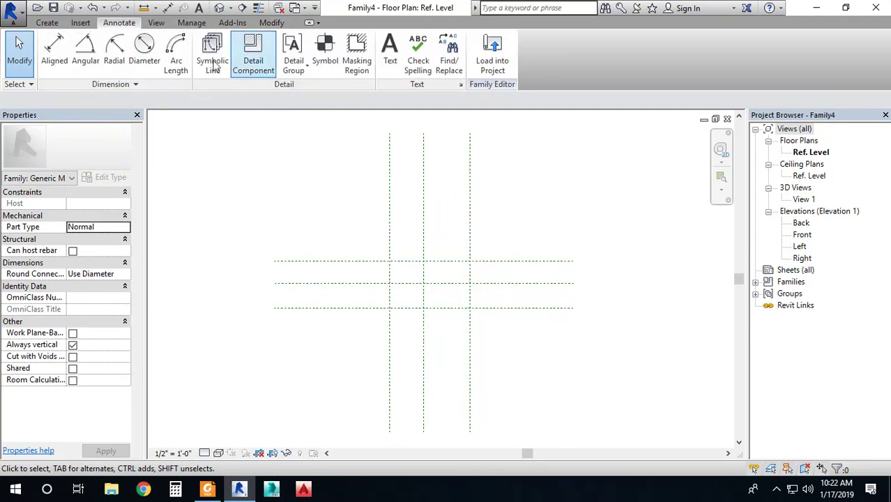
left_click(53, 63)
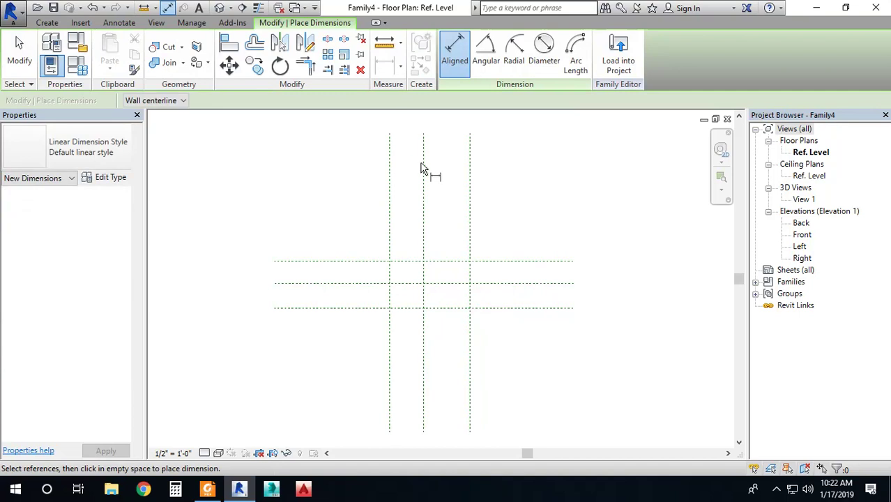
left_click(389, 214)
left_click(423, 216)
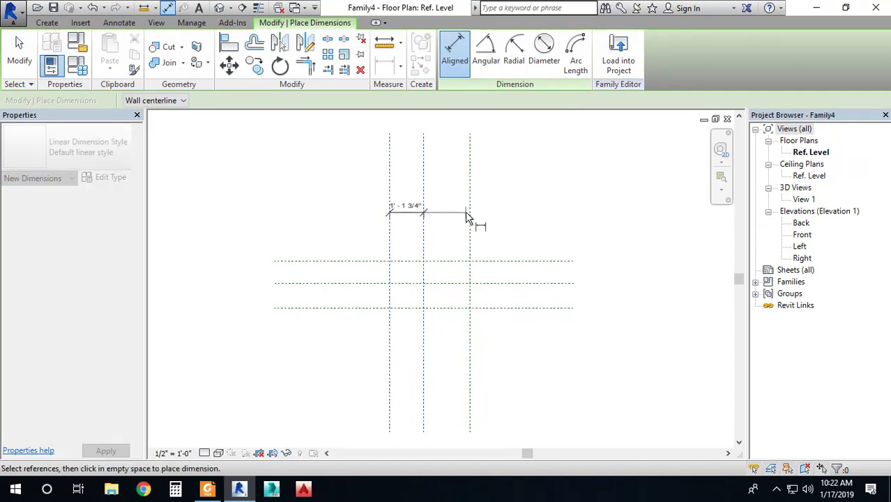
left_click(470, 218)
left_click(464, 223)
left_click(429, 184)
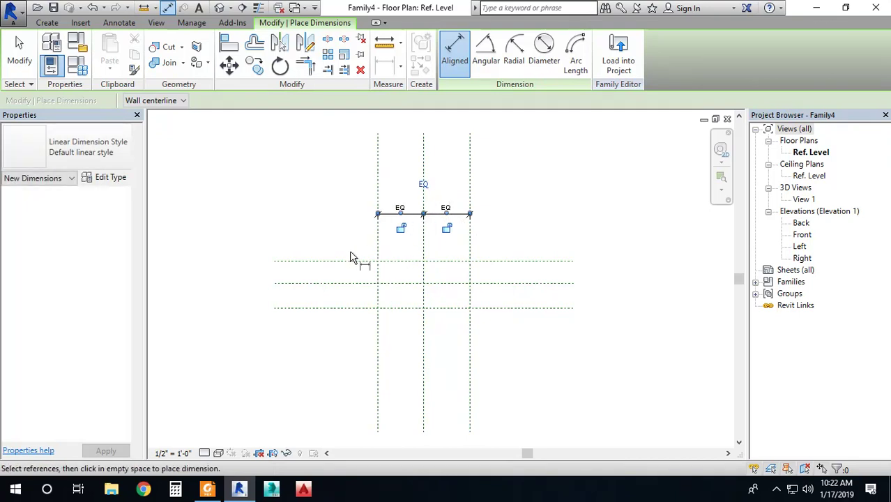
Step: Dimension the three horizontal planes and make them equally spaced with EQ
left_click(337, 261)
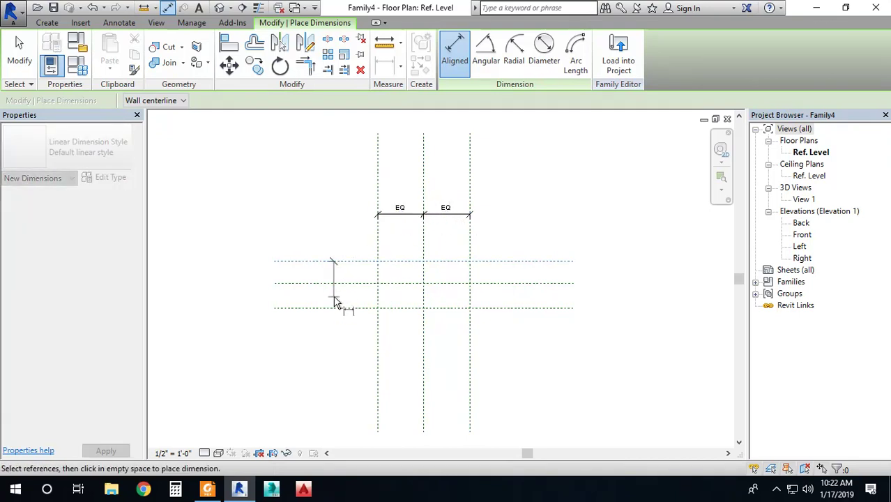
left_click(338, 283)
left_click(337, 308)
left_click(343, 299)
left_click(363, 285)
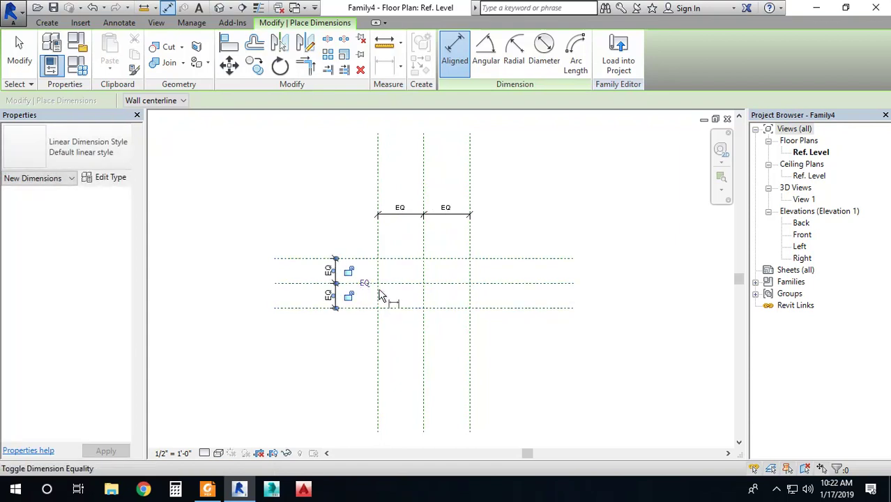
Step: Add a 1'-8" overall dimension from the top to the bottom horizontal plane on the right
left_click(503, 259)
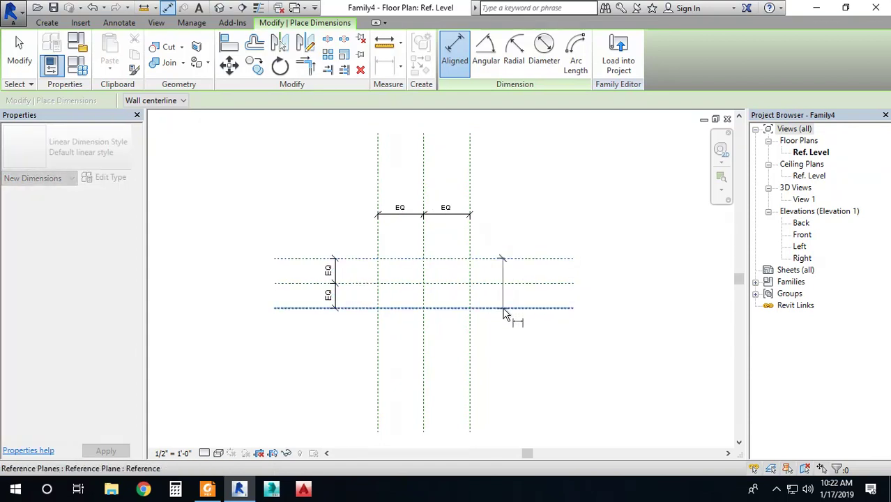
left_click(504, 309)
left_click(508, 302)
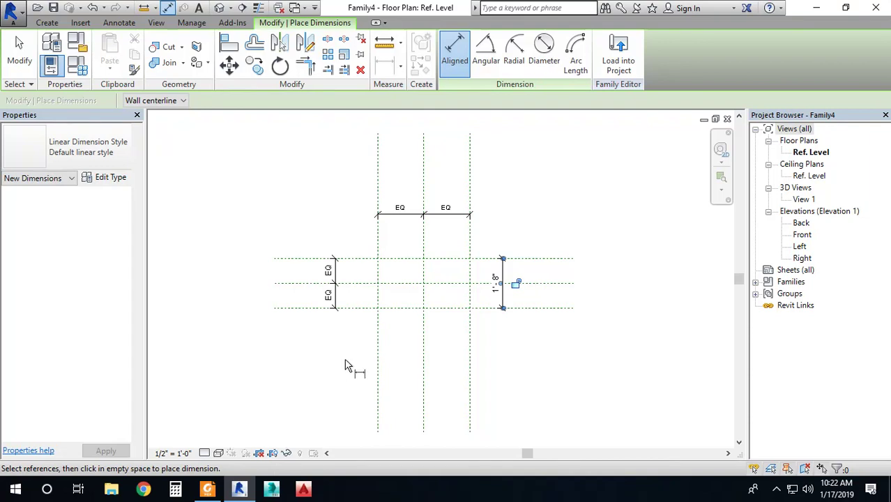
Step: Dimension the outer vertical reference planes with a 3'-1" overall dimension placed below them
left_click(380, 364)
left_click(468, 359)
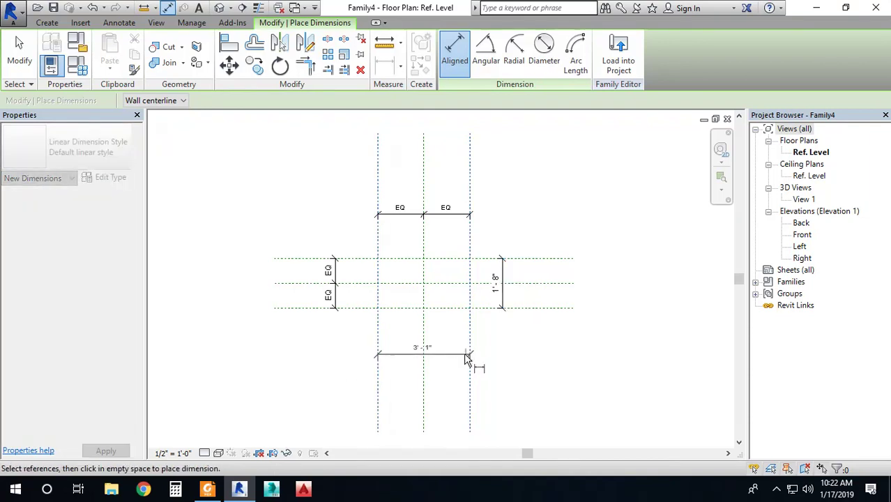
left_click(465, 357)
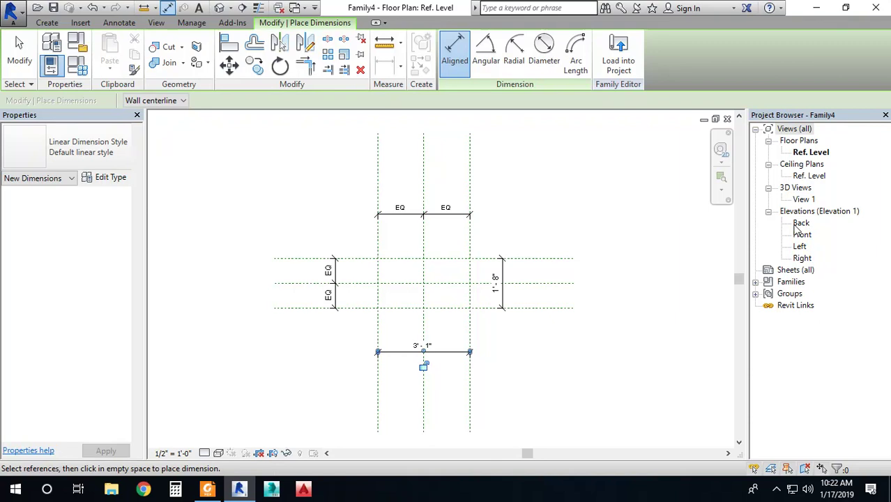
Step: In the Back elevation, draw two closely spaced horizontal reference planes above Ref. Level
double_click(801, 223)
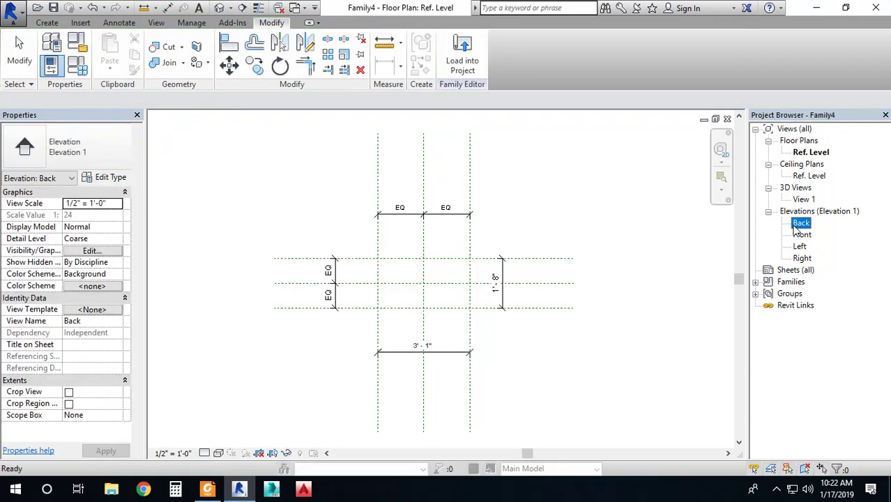
left_click(47, 22)
left_click(589, 52)
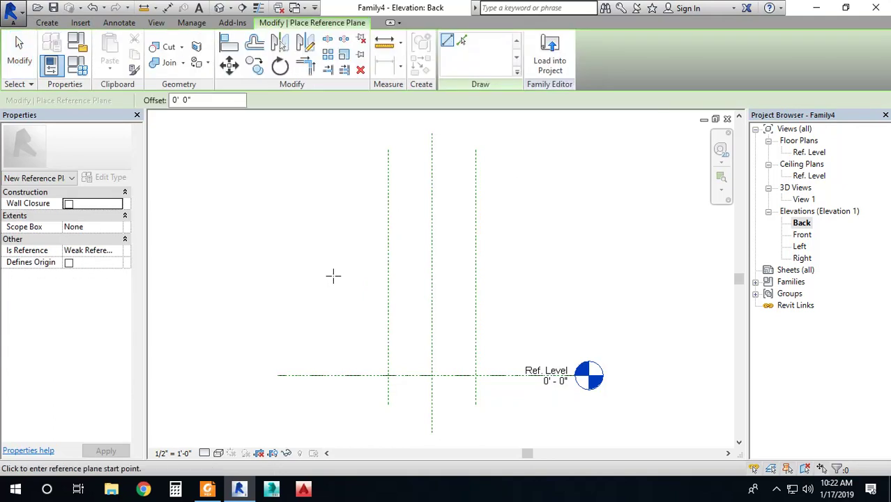
left_click(333, 275)
left_click(551, 274)
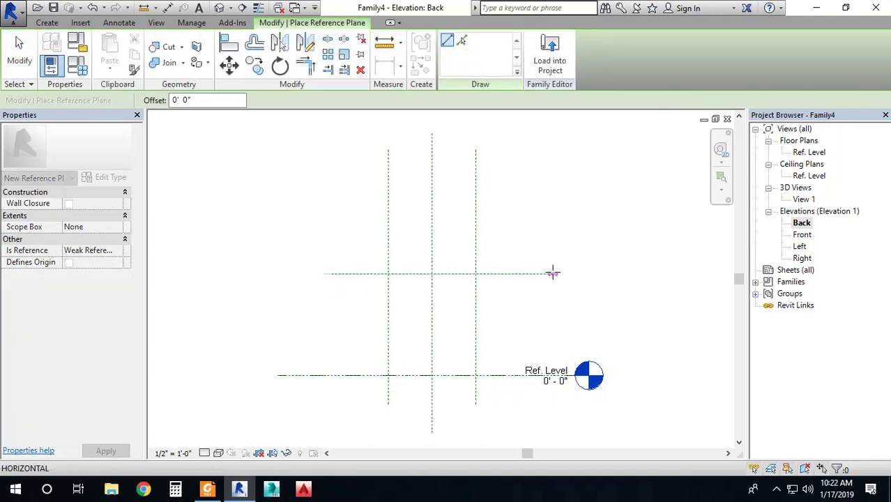
left_click(559, 273)
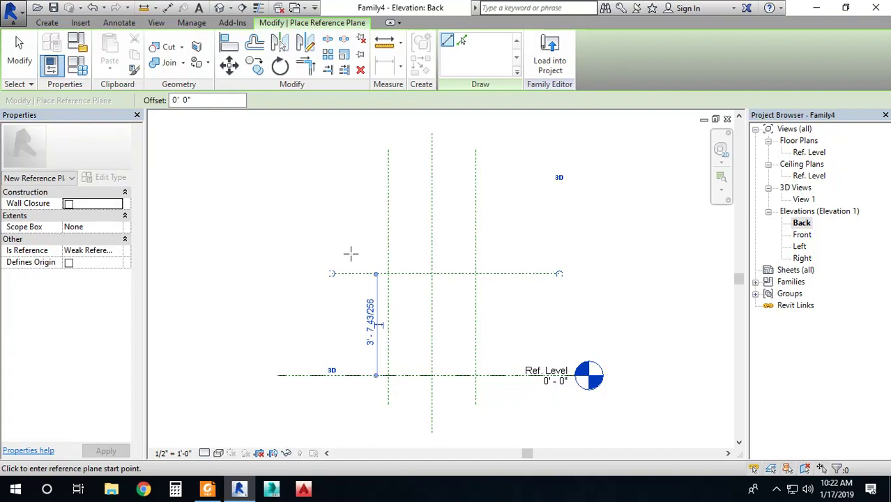
left_click(325, 255)
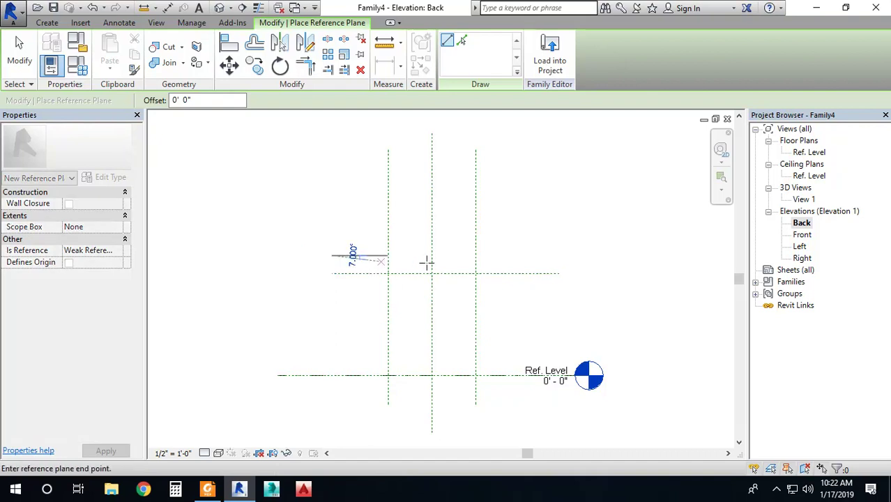
left_click(559, 255)
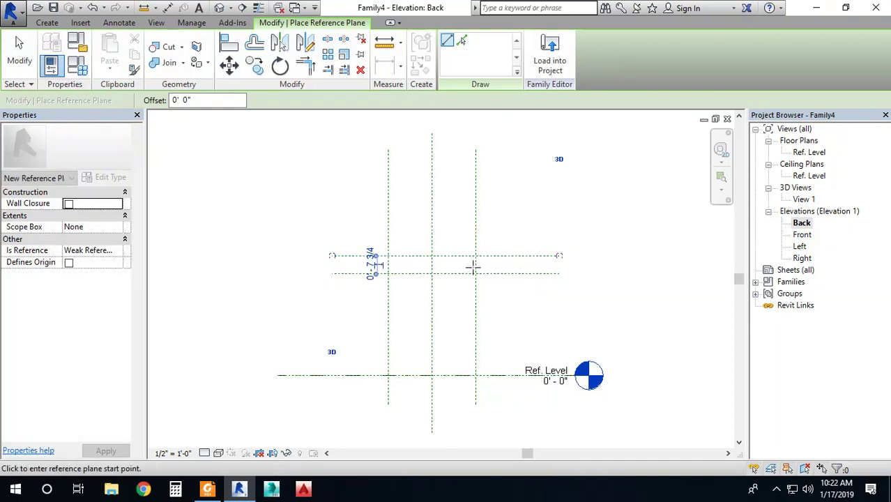
key("Escape")
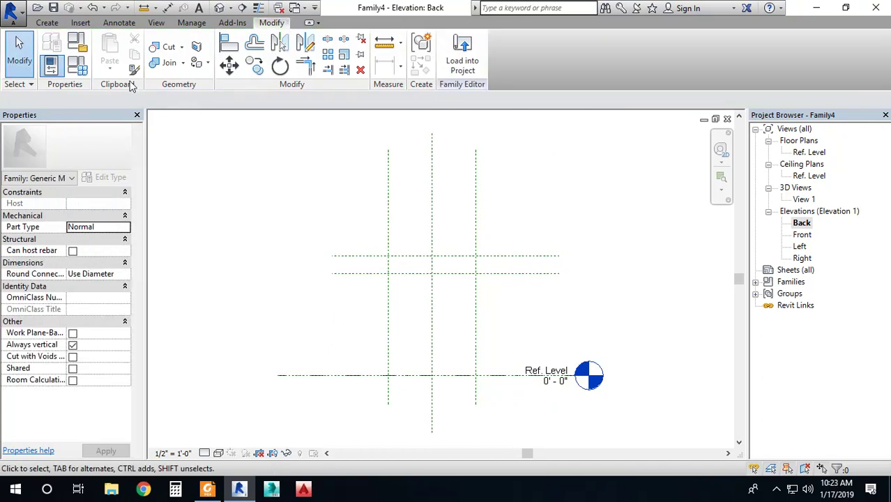
Step: Dimension Ref. Level to the lower plane (3'-7 5/32") and the gap between planes (0'-7 3/4")
left_click(119, 23)
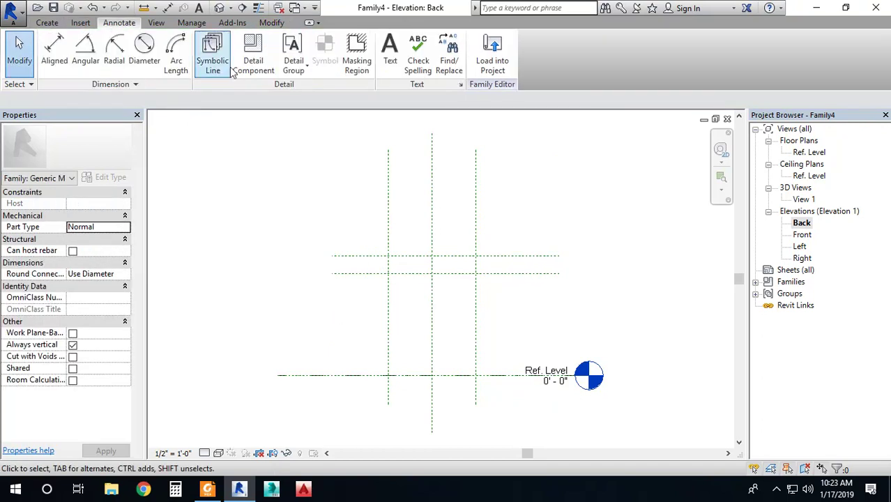
left_click(56, 54)
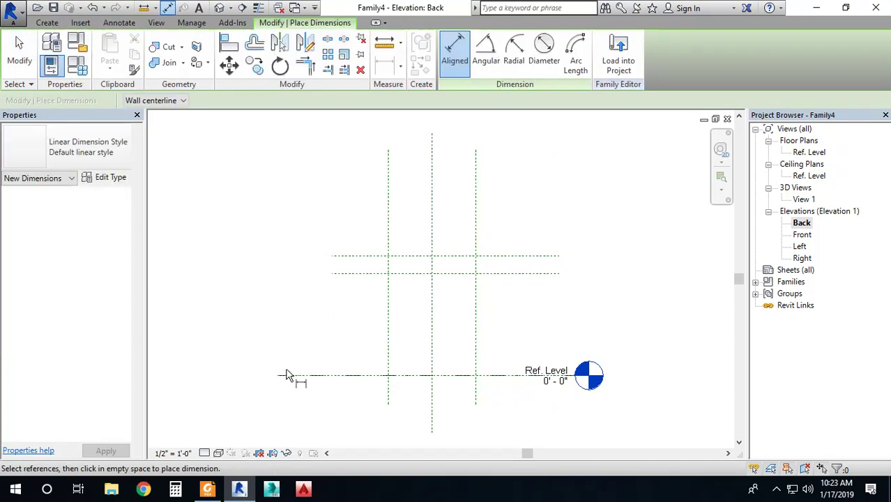
left_click(356, 376)
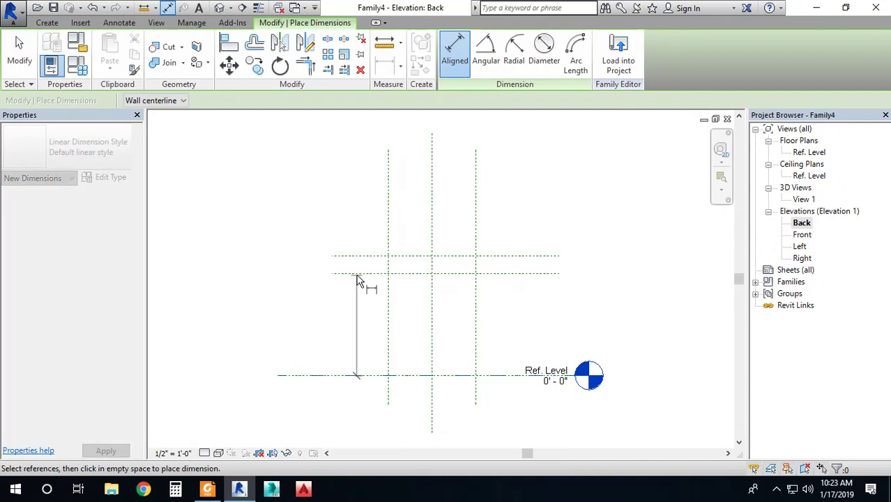
left_click(357, 273)
left_click(353, 286)
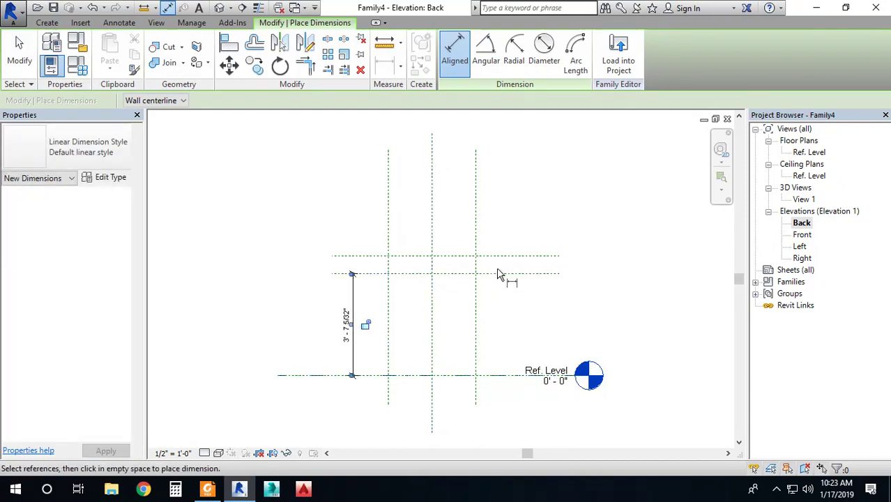
left_click(533, 258)
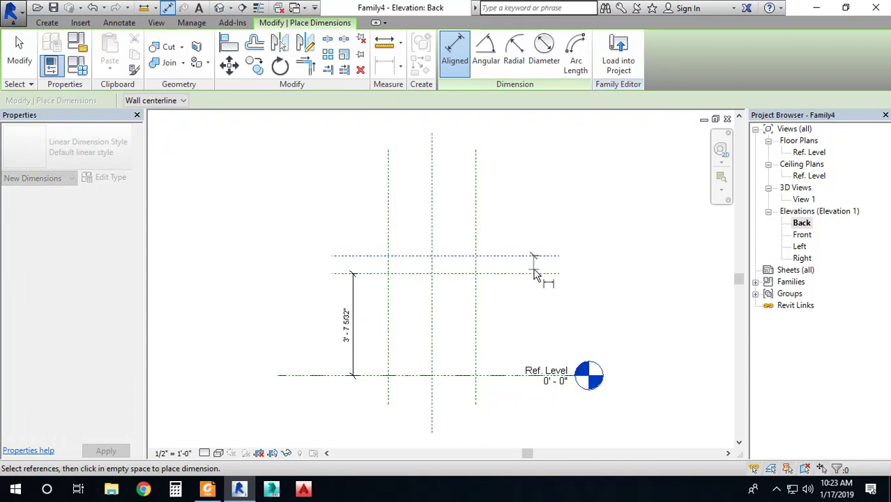
left_click(534, 273)
left_click(533, 265)
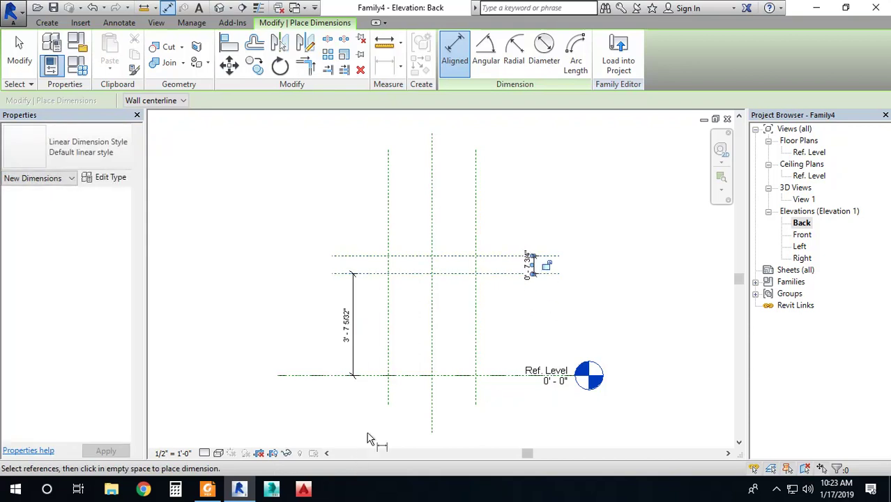
key("Escape")
key("Escape")
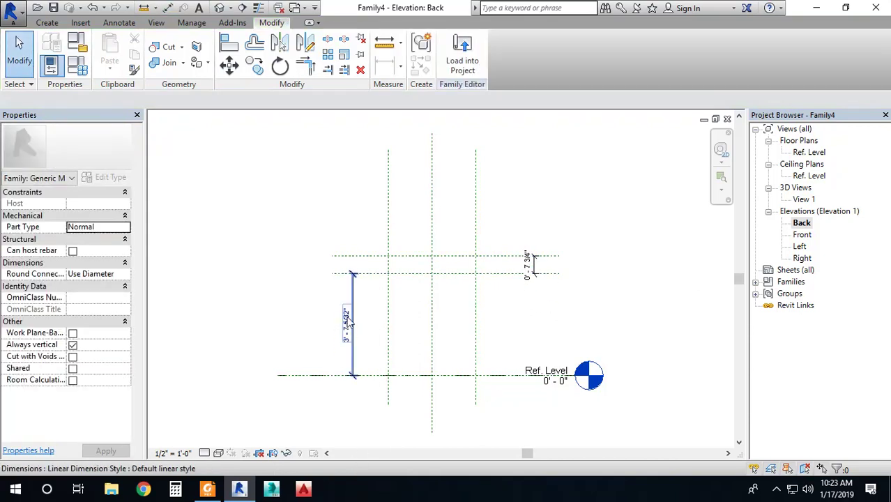
Step: Label the 0'-7 3/4" dimension with a new instance parameter named TH
left_click(532, 266)
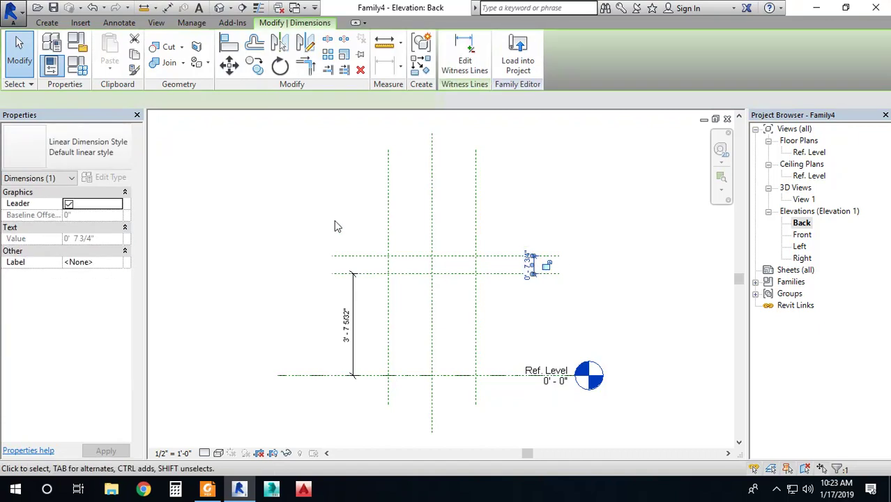
left_click(307, 101)
left_click(311, 124)
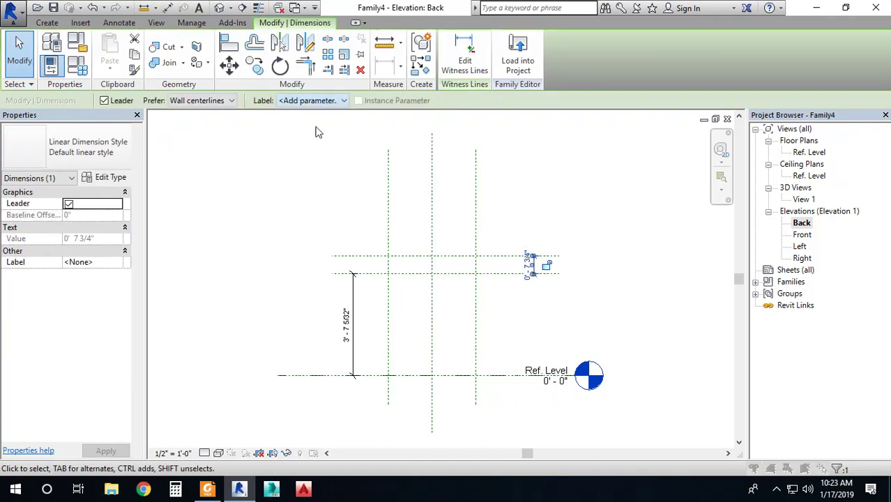
type("TH")
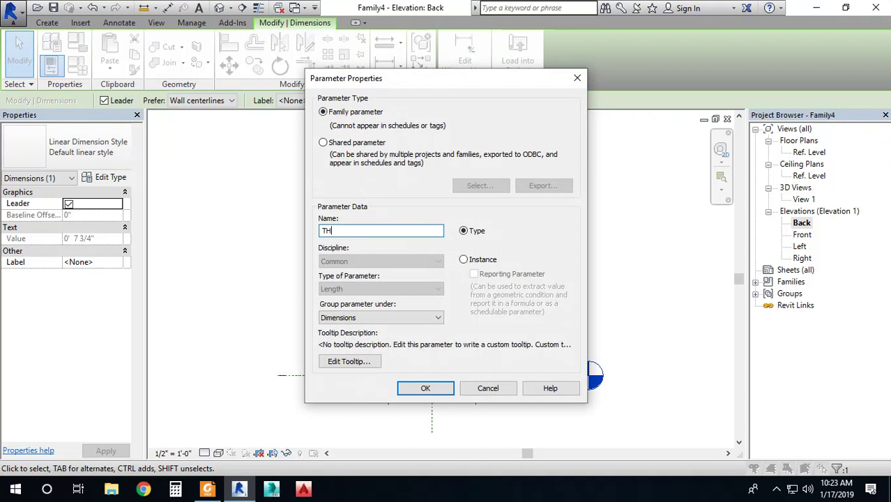
left_click(463, 259)
left_click(419, 388)
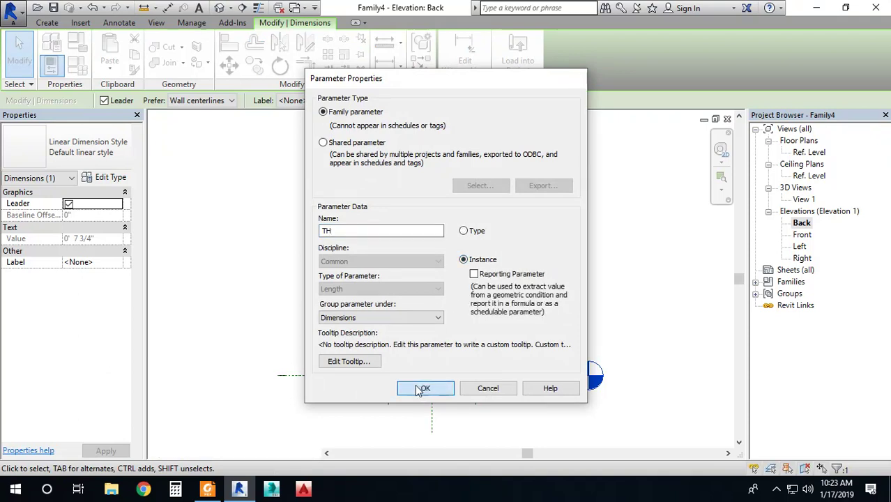
Step: Label the 3'-7 5/32" dimension with a new instance parameter Height of Sunshed
left_click(361, 337)
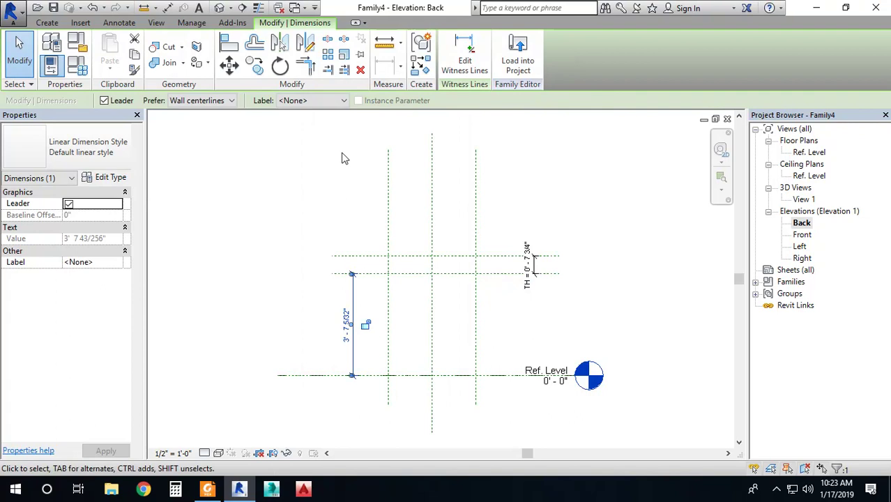
left_click(322, 102)
left_click(314, 124)
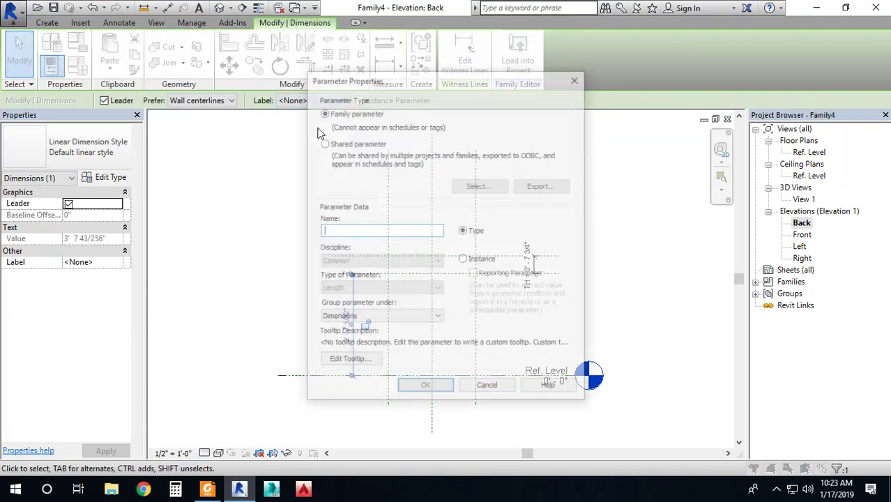
type("Height")
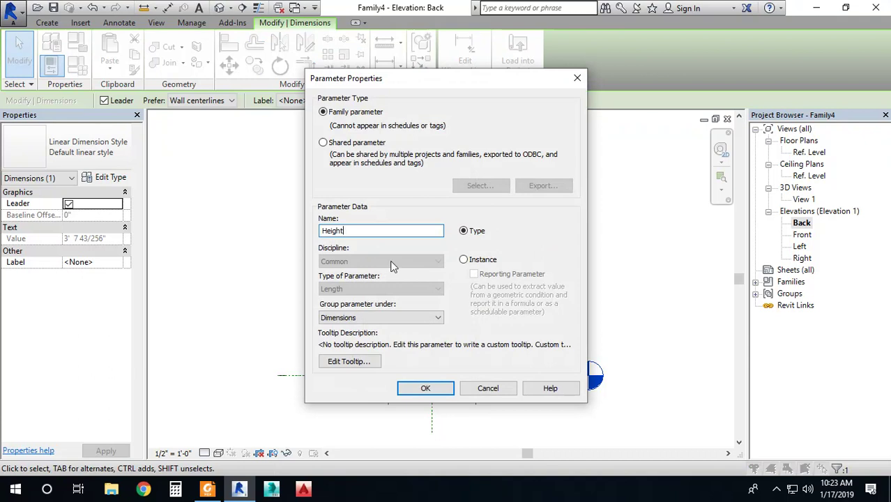
left_click(464, 260)
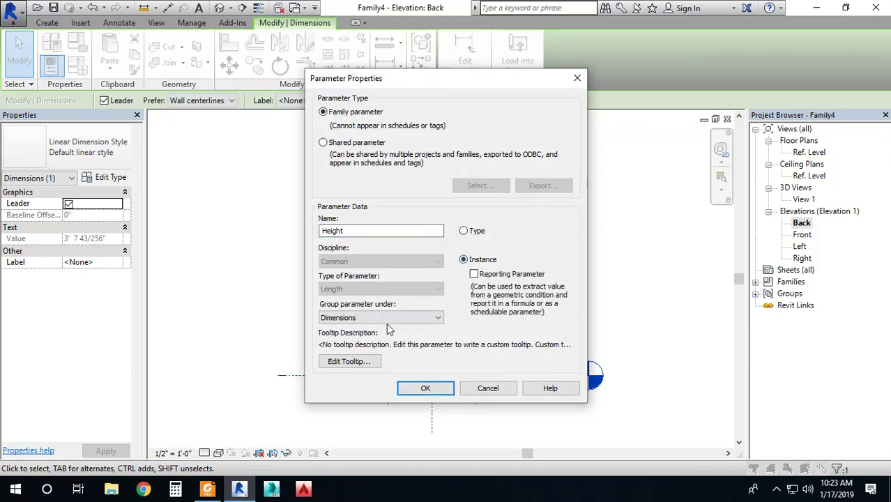
left_click(383, 235)
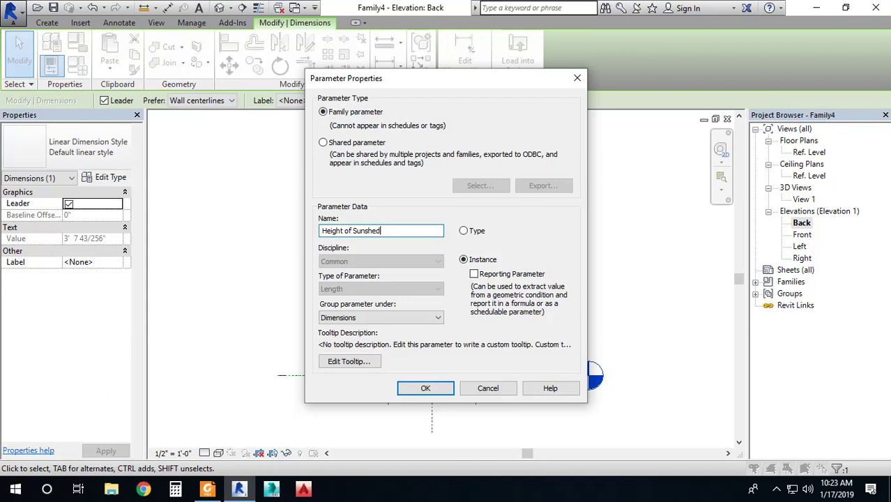
left_click(426, 389)
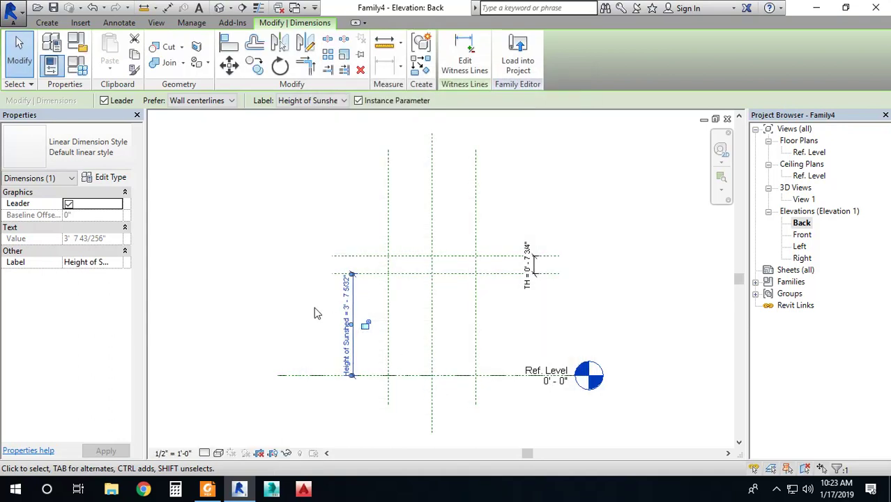
left_click(317, 311)
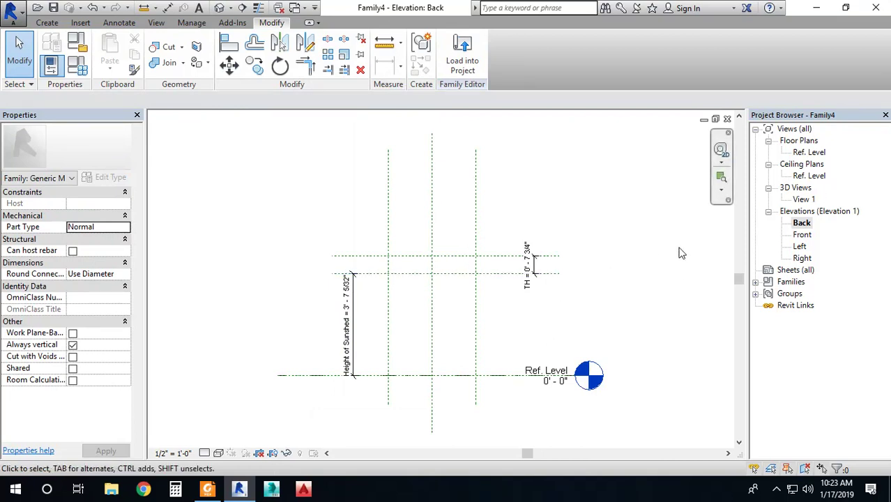
Step: In the Ref. Level plan, label the 3'-1" dimension with instance parameter Length
double_click(805, 153)
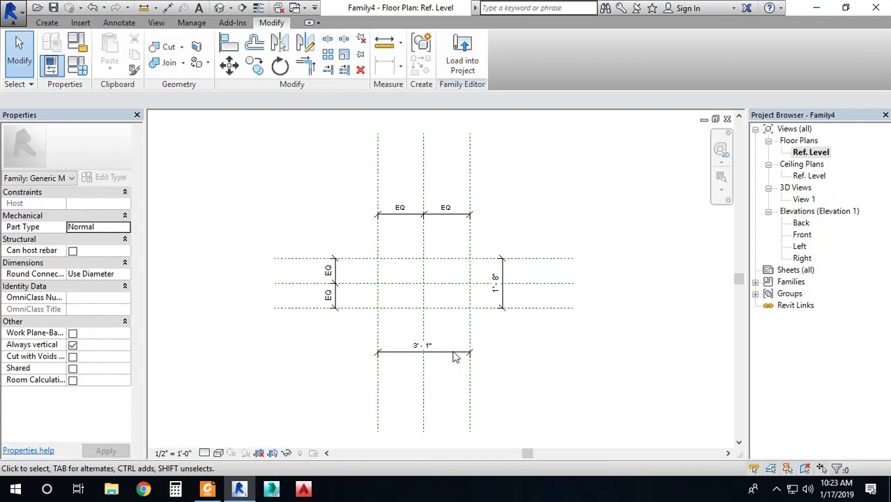
left_click(456, 359)
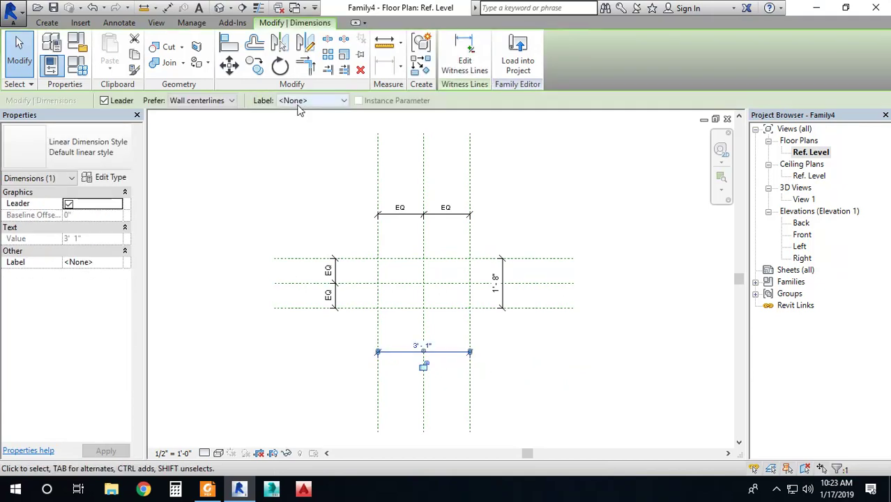
left_click(310, 100)
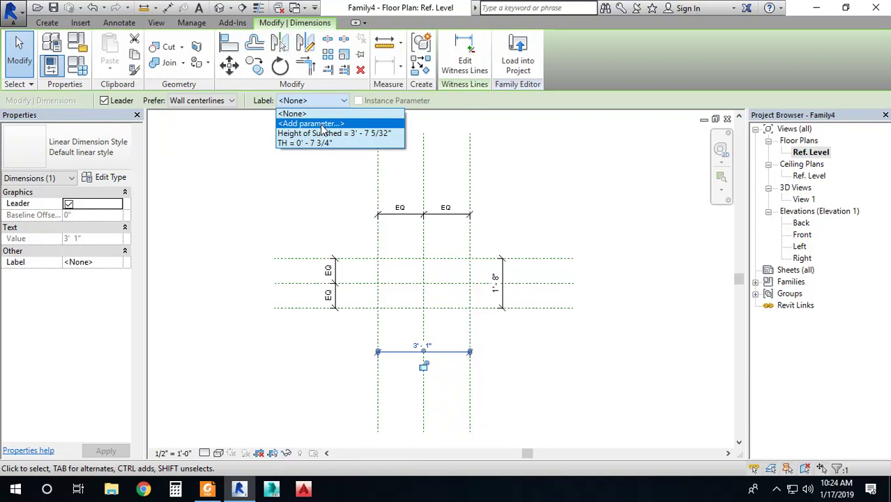
left_click(322, 124)
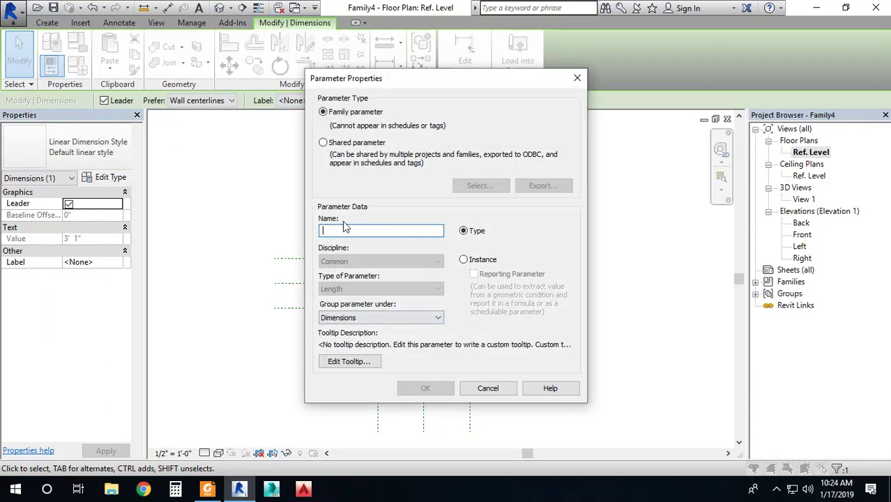
type("Length")
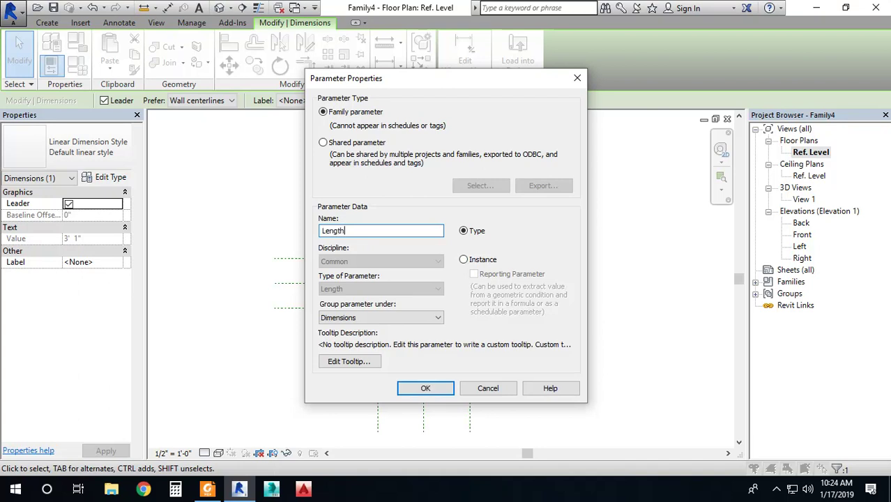
left_click(482, 260)
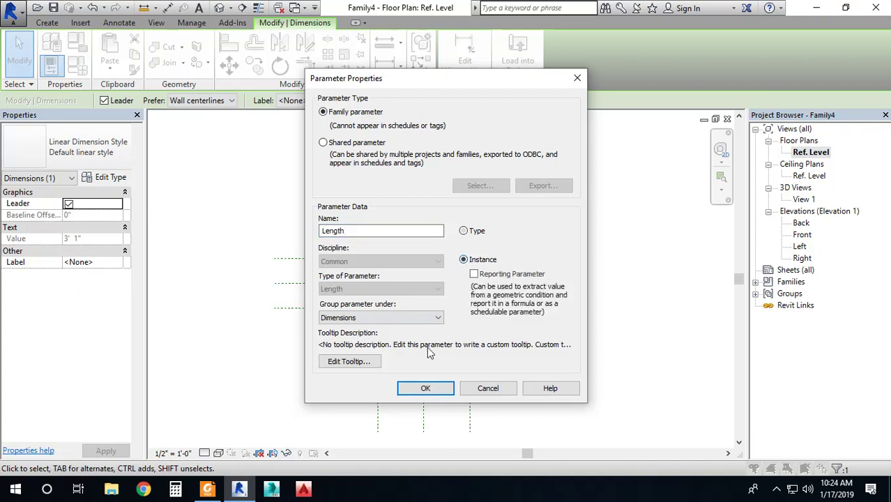
left_click(425, 388)
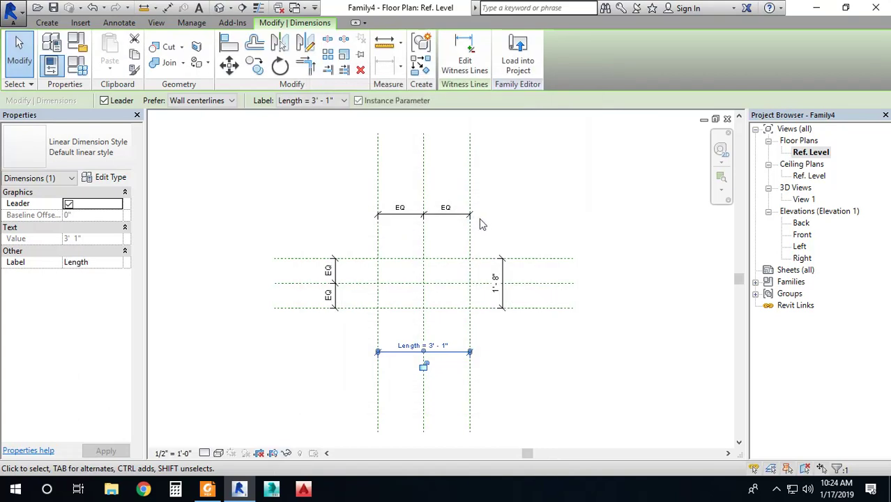
Step: Label the 1'-8" dimension with a new instance parameter named Depth
left_click(506, 284)
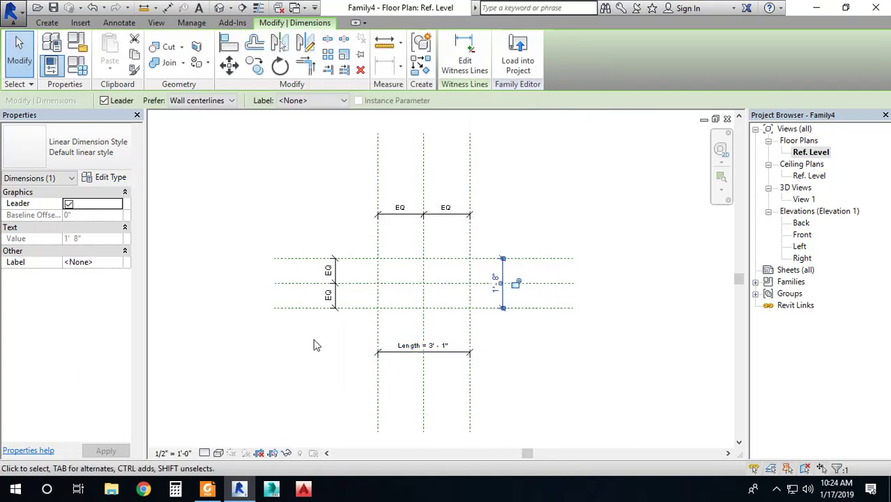
left_click(309, 102)
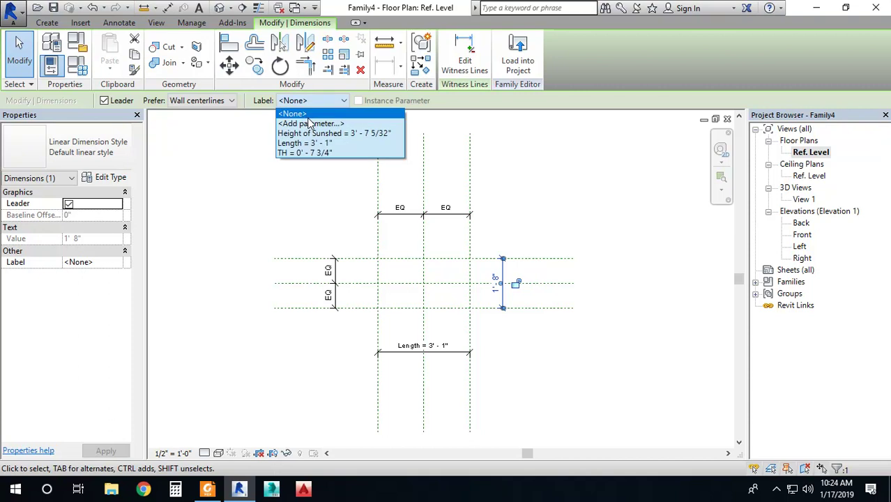
left_click(307, 121)
type("D")
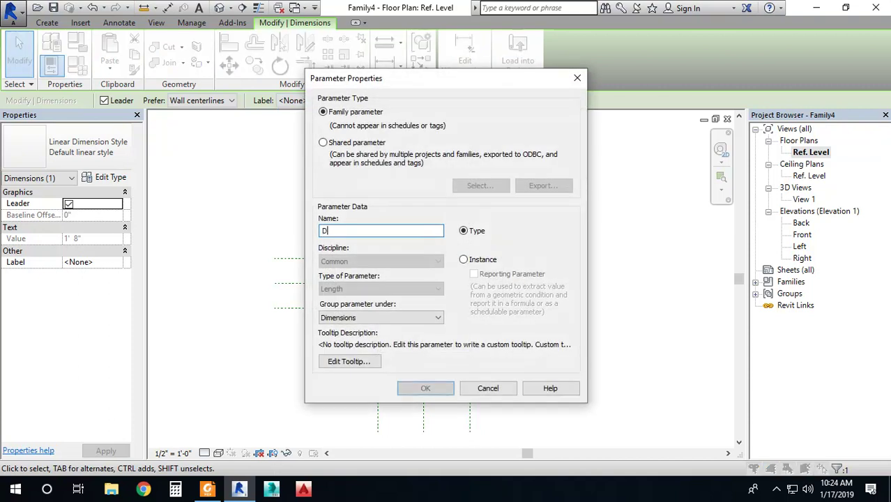
type("epth")
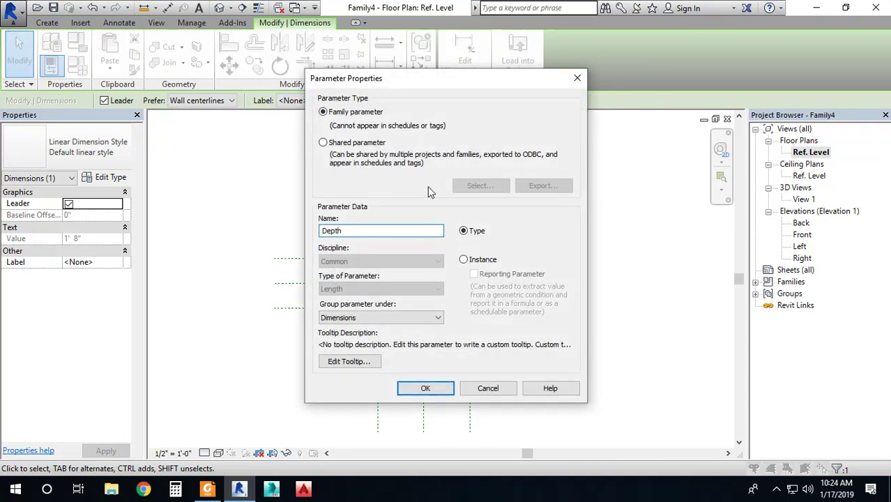
left_click(472, 263)
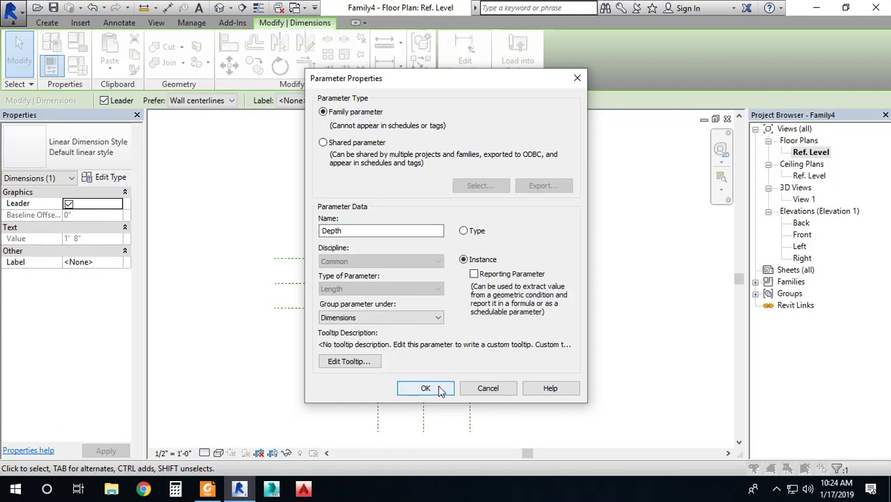
left_click(441, 389)
left_click(508, 332)
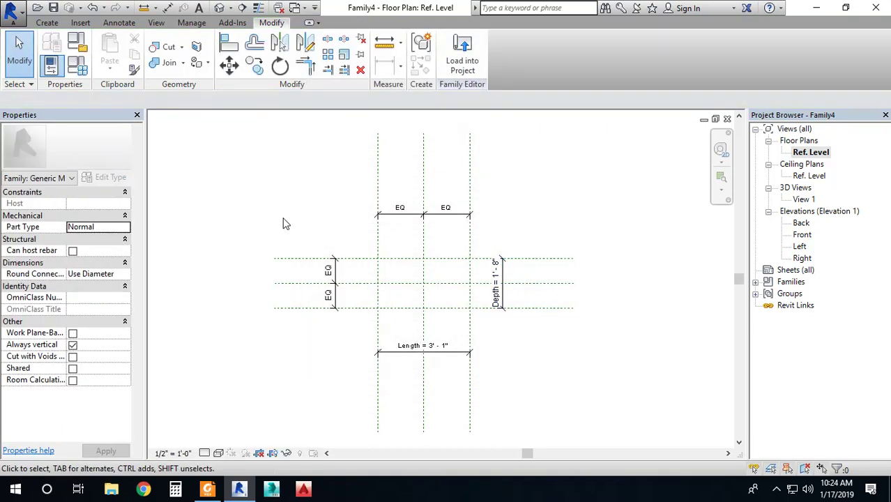
Step: Sketch a rectangular extrusion profile between the outer reference plane intersections, then show the Back elevation
left_click(47, 22)
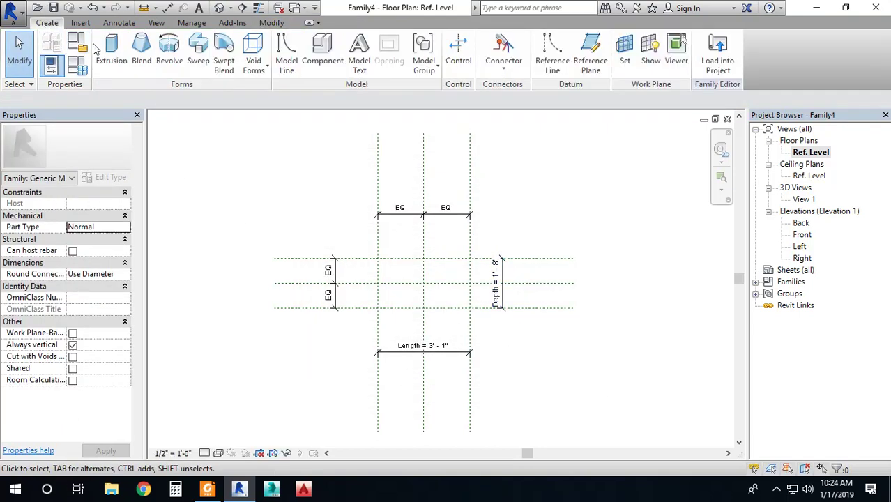
left_click(110, 51)
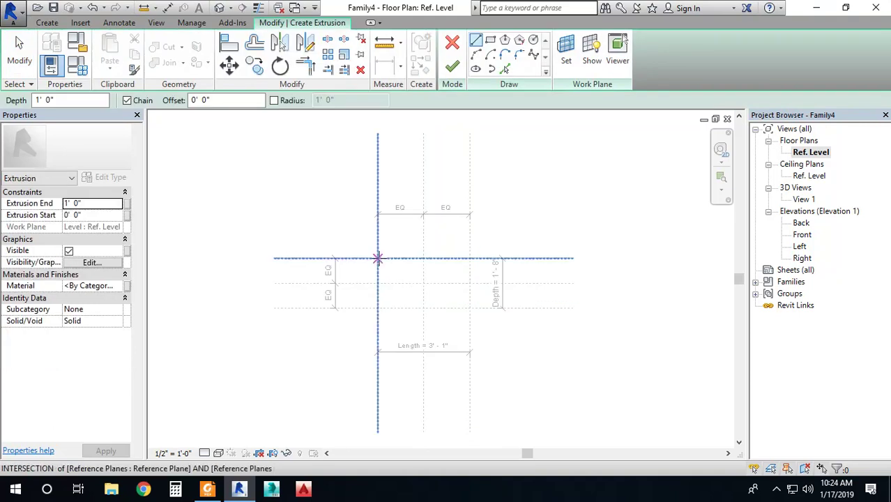
left_click(377, 258)
right_click(397, 237)
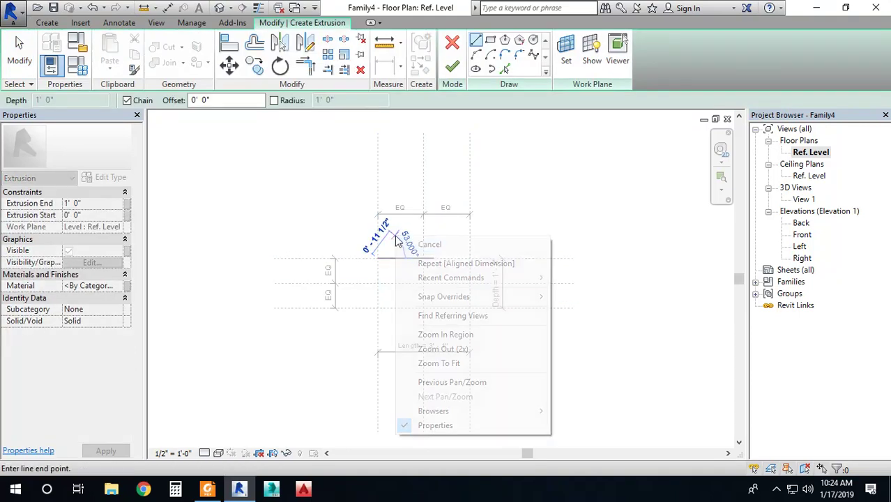
left_click(421, 244)
left_click(490, 40)
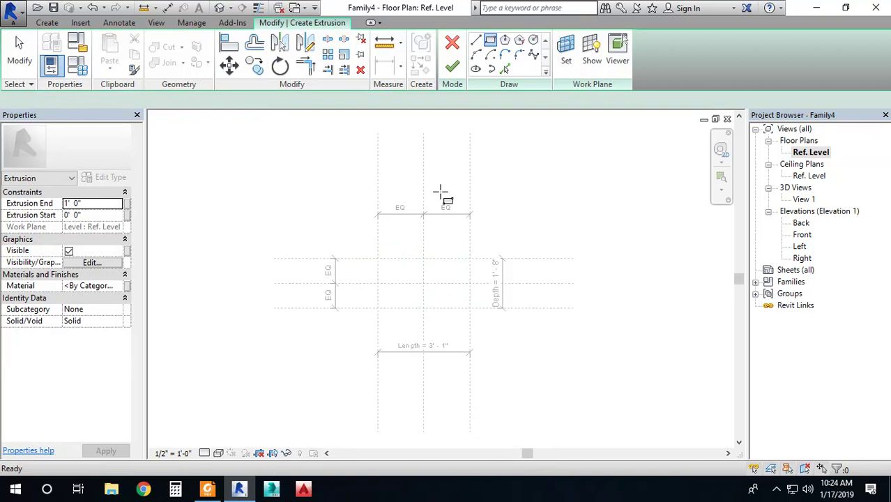
left_click(377, 258)
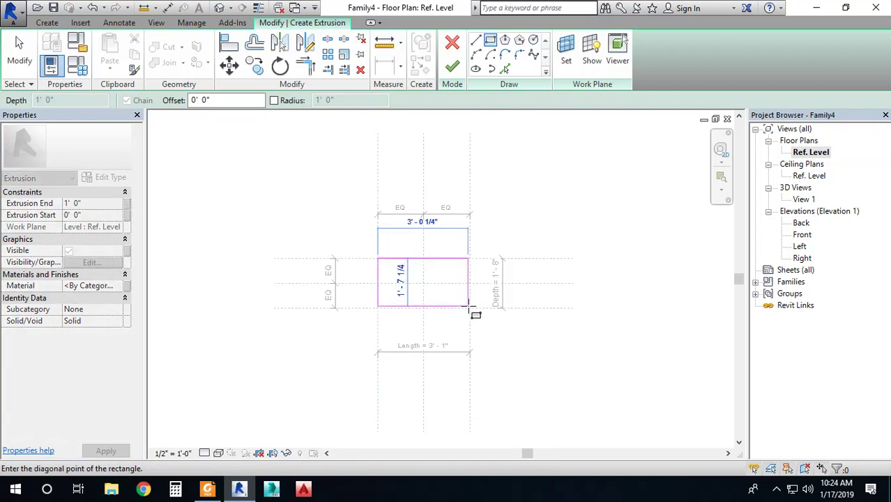
left_click(470, 307)
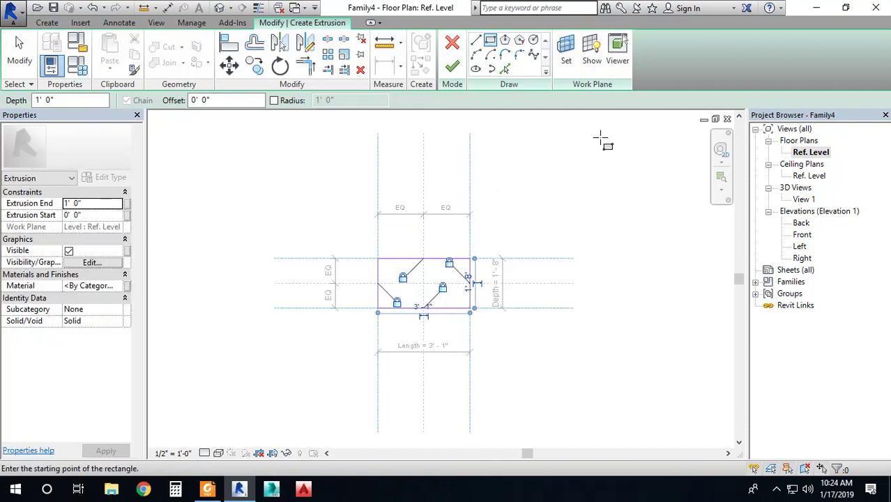
double_click(801, 223)
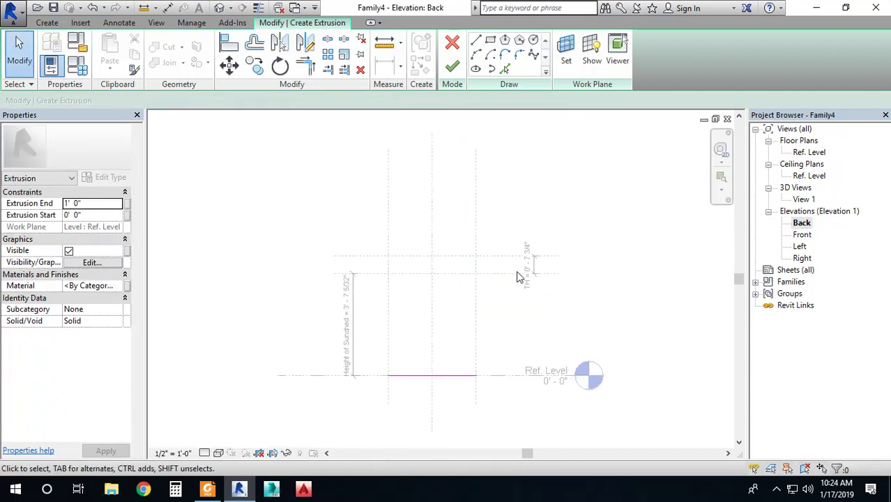
Step: Finish the extrusion, stretch it between the two TH planes, and lock its bottom edge
left_click(452, 66)
scroll(416, 359, "up", 2)
scroll(416, 359, "up", 2)
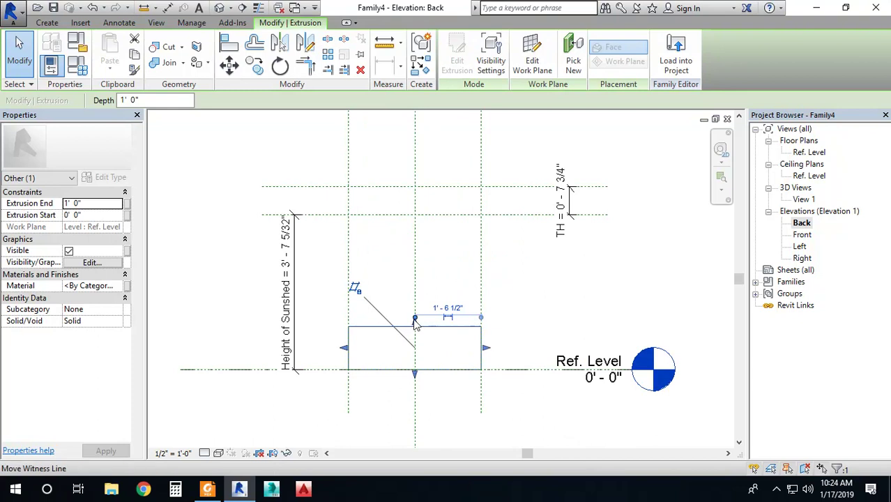
left_click_drag(414, 318, 412, 185)
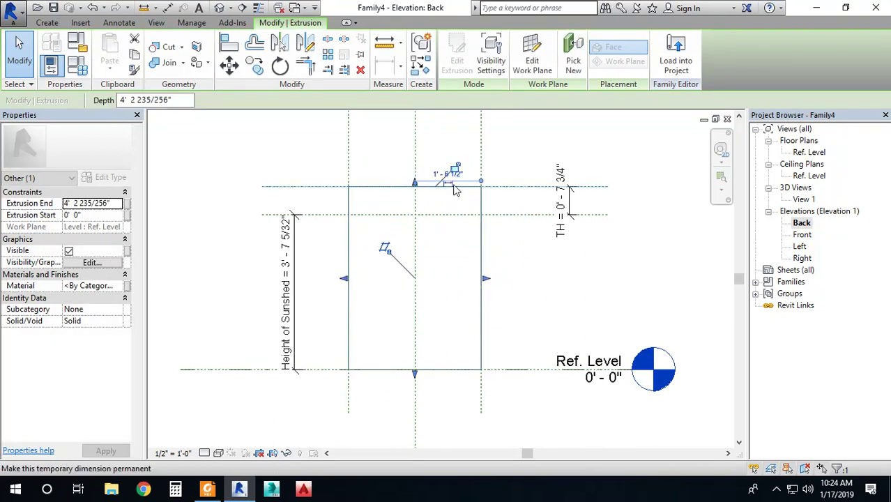
left_click_drag(415, 374, 414, 214)
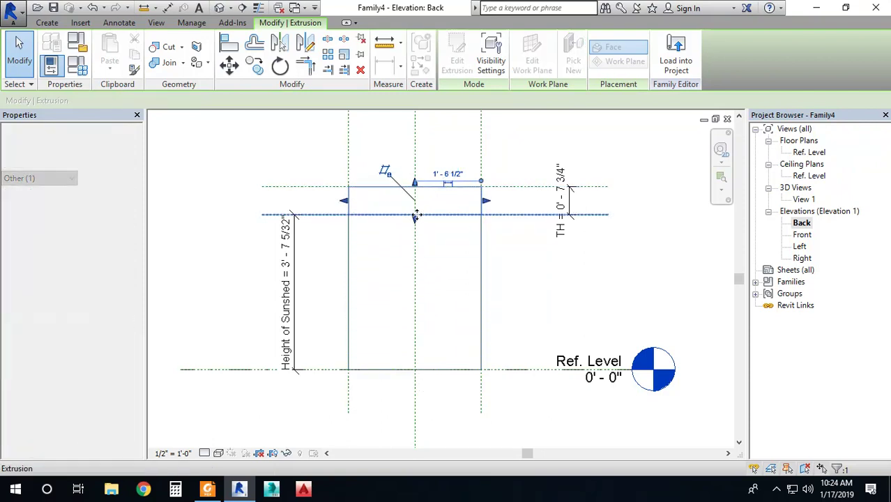
left_click(415, 236)
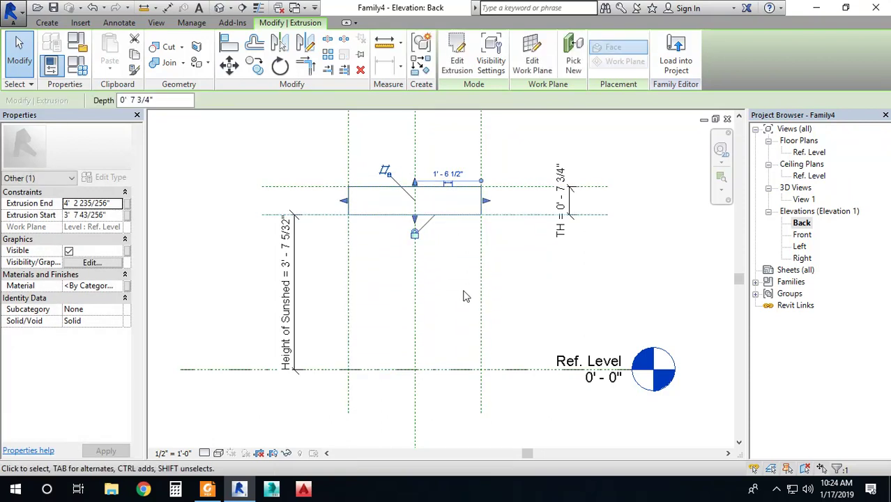
Step: In Family Types, enter Depth 6", Height of Sunshade 7', Length 6' and TH 3"
left_click(84, 69)
left_click(574, 183)
type("6")
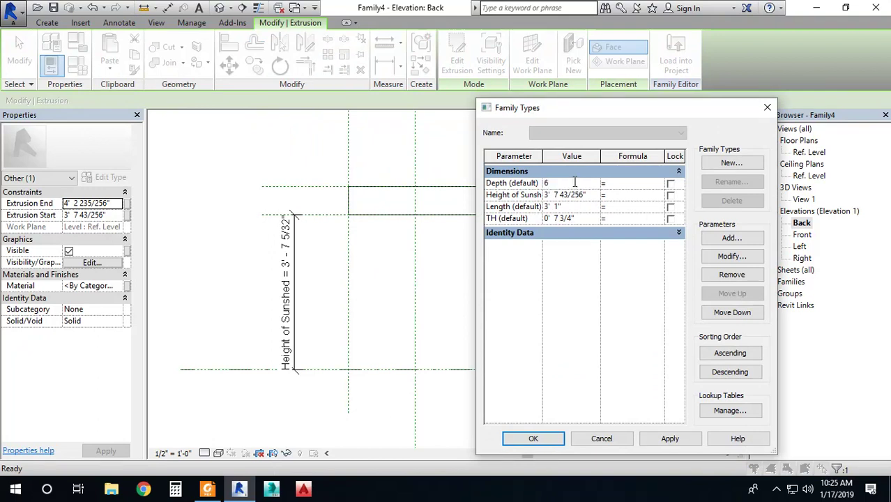
key("Tab")
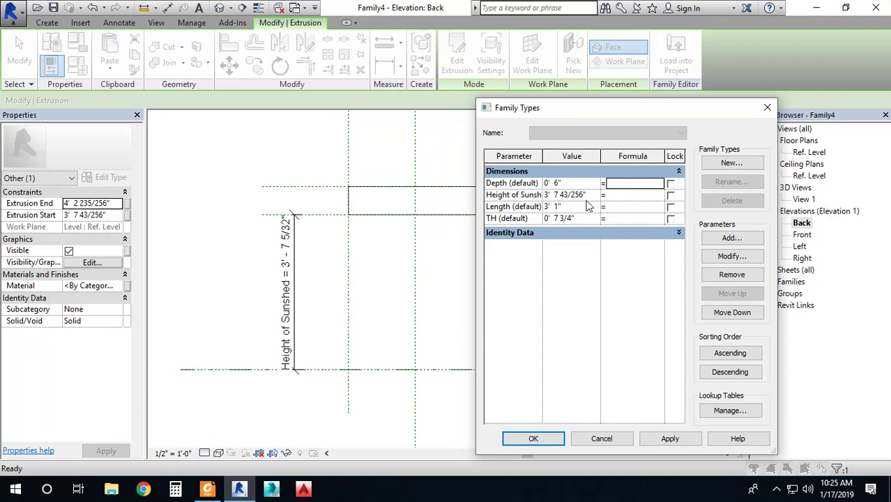
left_click(593, 196)
type("7")
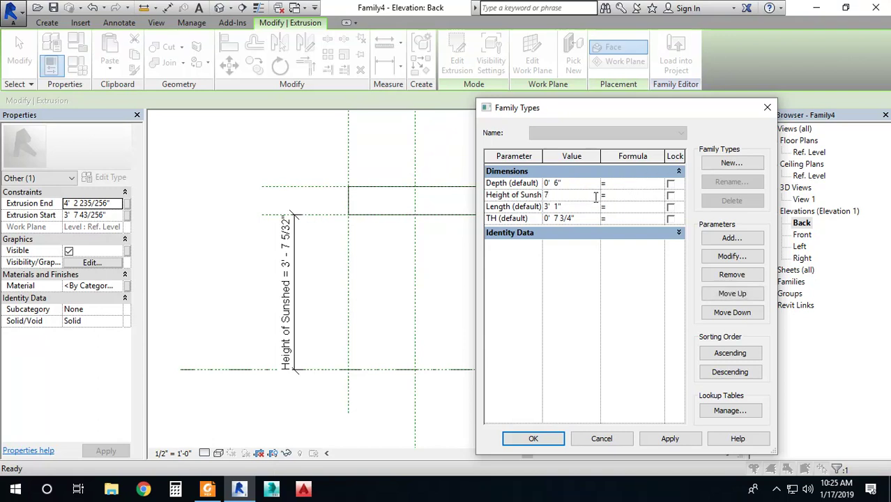
left_click(571, 207)
type("6")
left_click(582, 217)
type("3\"")
key("Tab")
Step: Apply the new values, close Family Types and view the sunshade slab in 3D
left_click(664, 445)
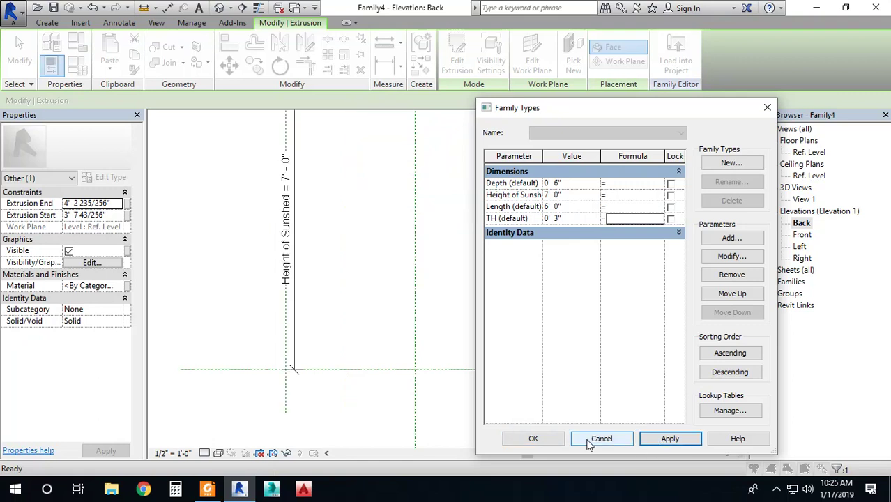
left_click(589, 445)
left_click(389, 345)
scroll(388, 345, "down", 3)
left_click(219, 7)
scroll(400, 261, "down", 3)
Step: Return to the Back elevation and zoom to check the 7'-0" height and 0'-3" TH dimensions
scroll(406, 243, "down", 2)
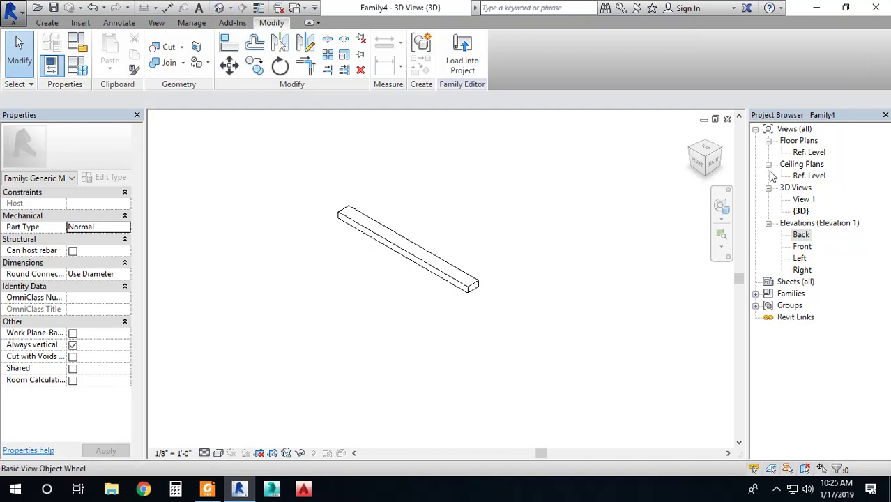
double_click(801, 235)
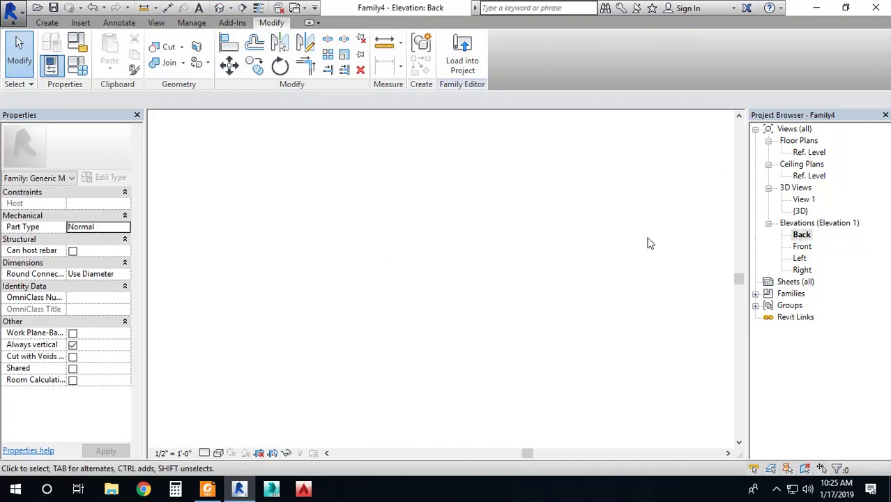
scroll(458, 305, "up", 2)
scroll(502, 230, "up", 2)
scroll(520, 201, "up", 2)
scroll(519, 201, "up", 1)
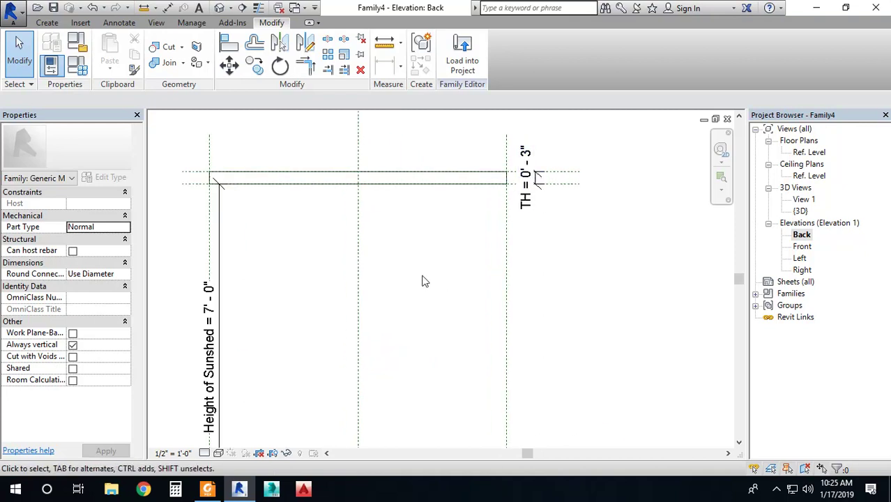
scroll(422, 277, "down", 2)
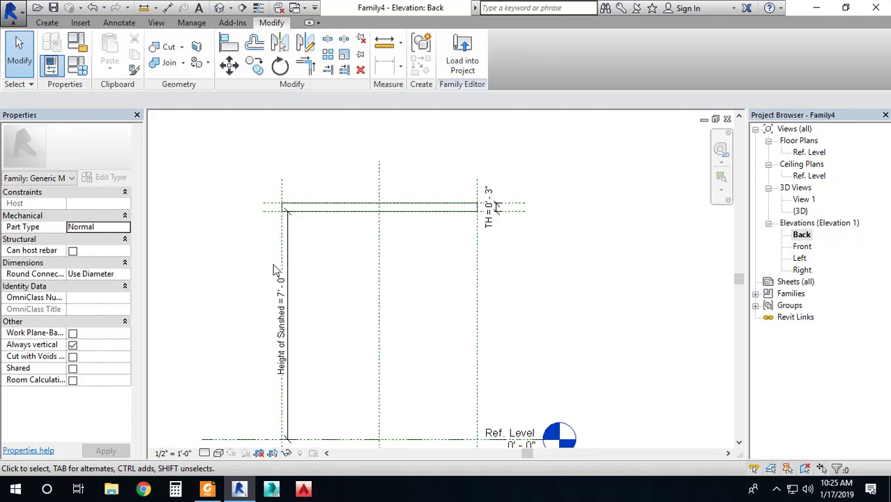
Step: Load Family4 into Project1 and place one sunshade instance against the wall face
left_click(462, 54)
left_click(411, 342)
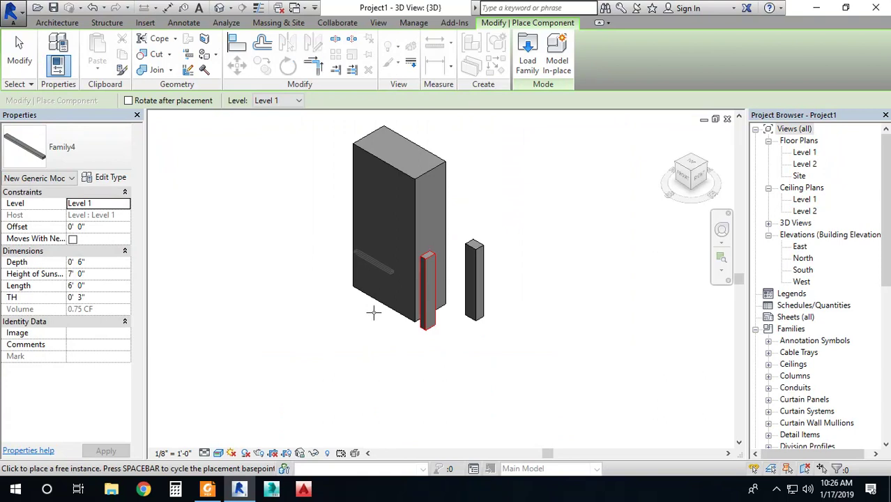
right_click(334, 348)
key("Escape")
key("Escape")
scroll(387, 262, "up", 5)
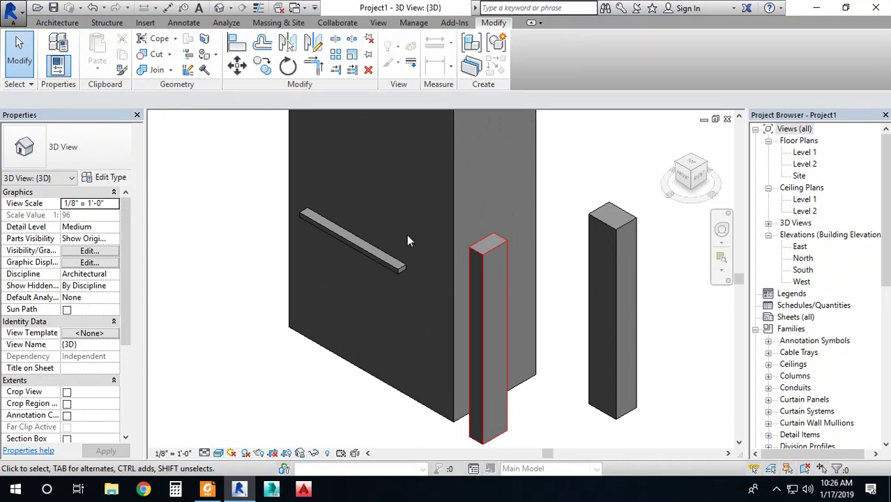
Step: Select the placed sunshade and raise its Height of Sunshade to 10' 0" in Properties
left_click(389, 268)
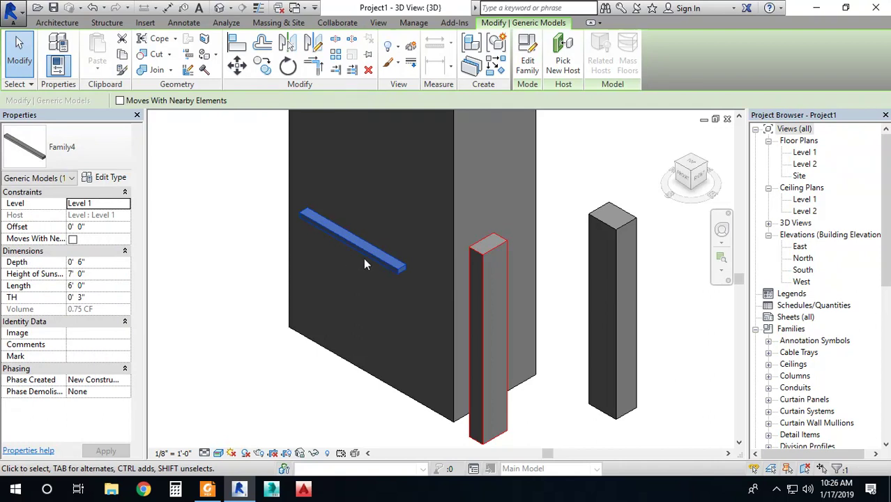
middle_click_drag(370, 255, 381, 263, "shift")
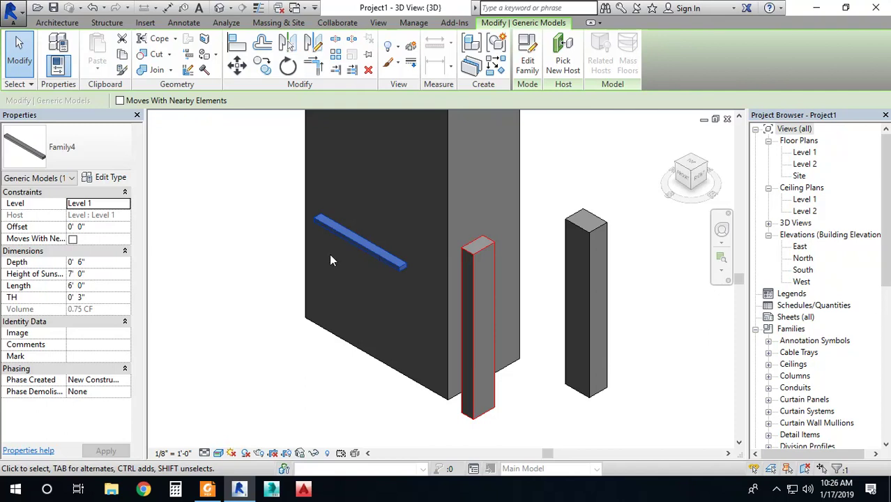
scroll(366, 251, "up", 2)
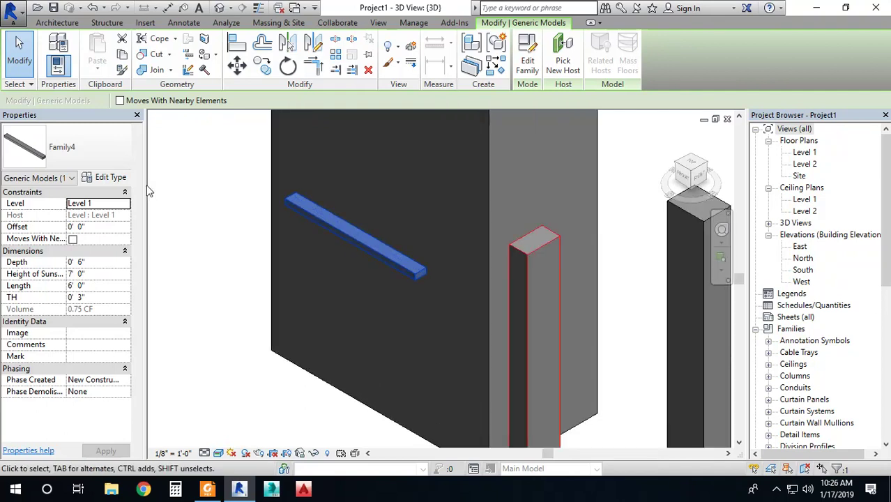
left_click(98, 273)
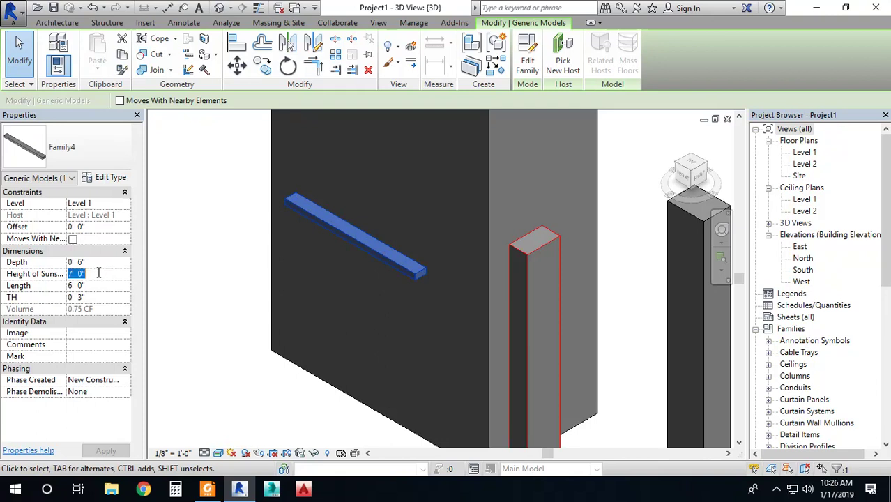
type("10")
key("Return")
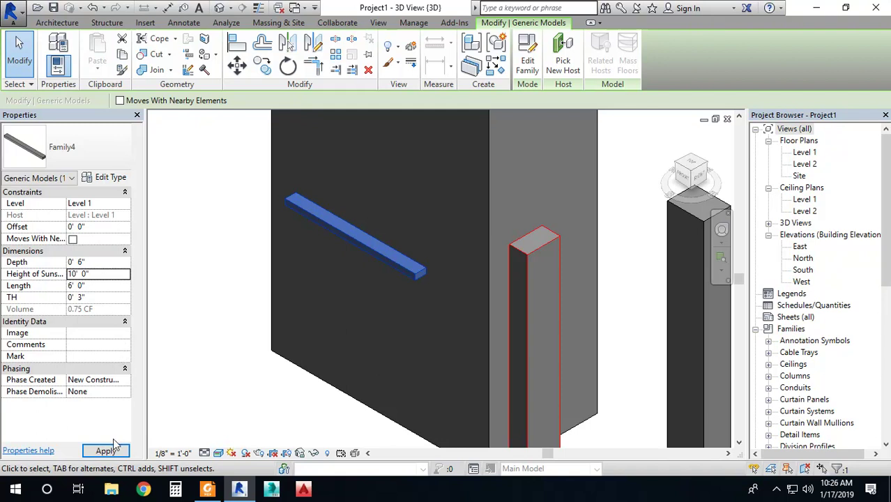
left_click(116, 450)
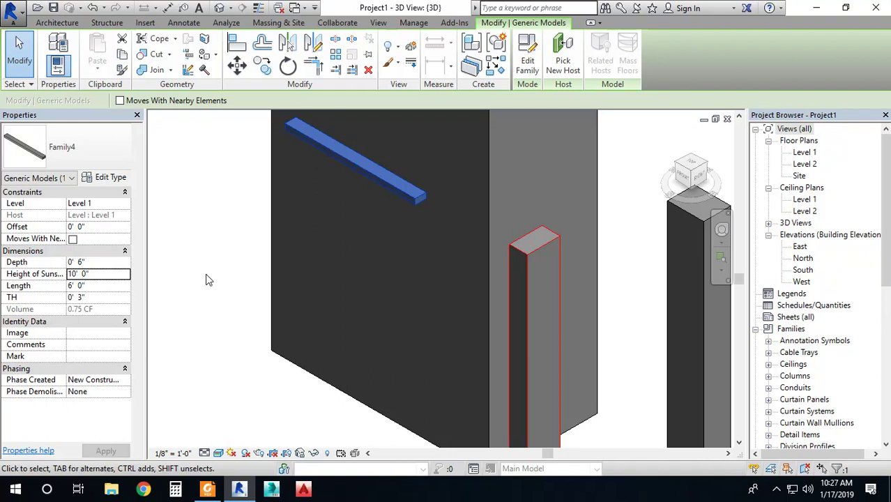
Step: Set the sunshade's Height of Sunshade back to 7' and its Length to 10', then deselect it
left_click(102, 276)
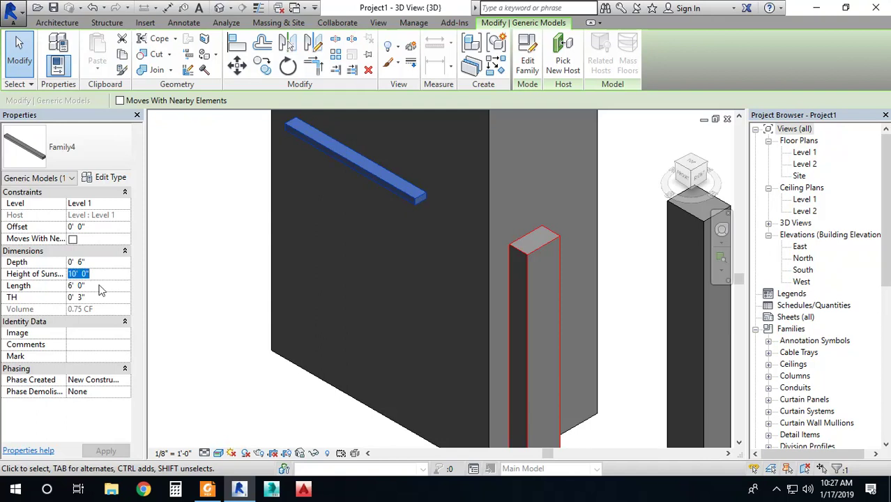
type("7")
left_click(90, 453)
left_click(91, 286)
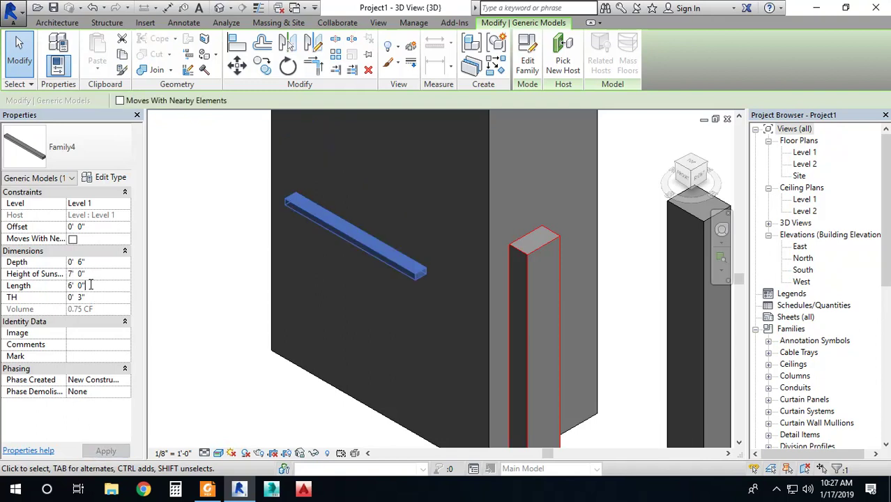
left_click_drag(102, 284, 50, 288)
type("10")
key("Return")
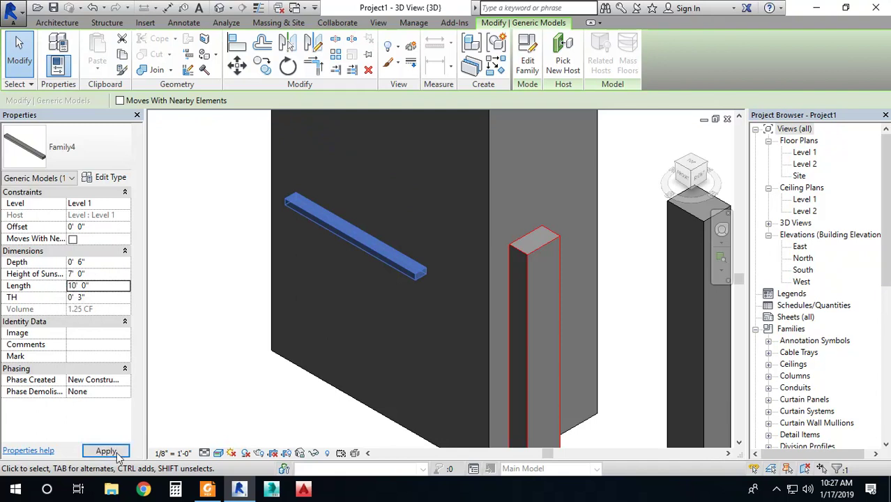
left_click(106, 452)
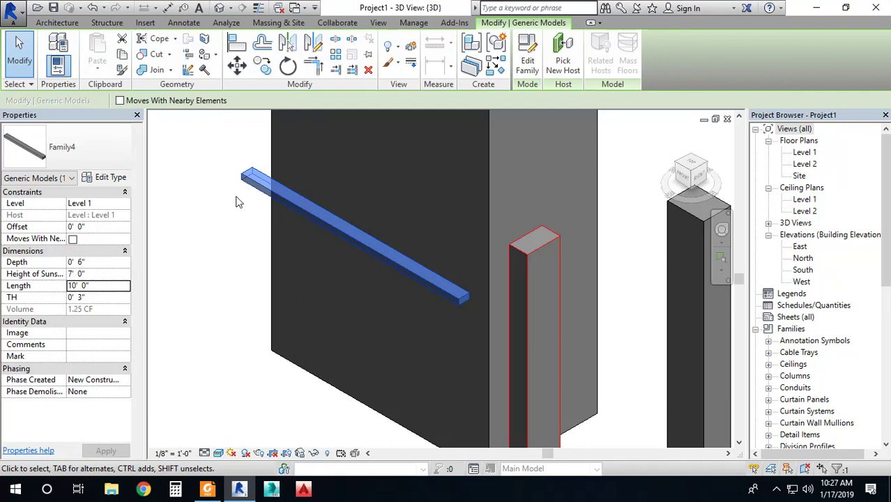
left_click(220, 263)
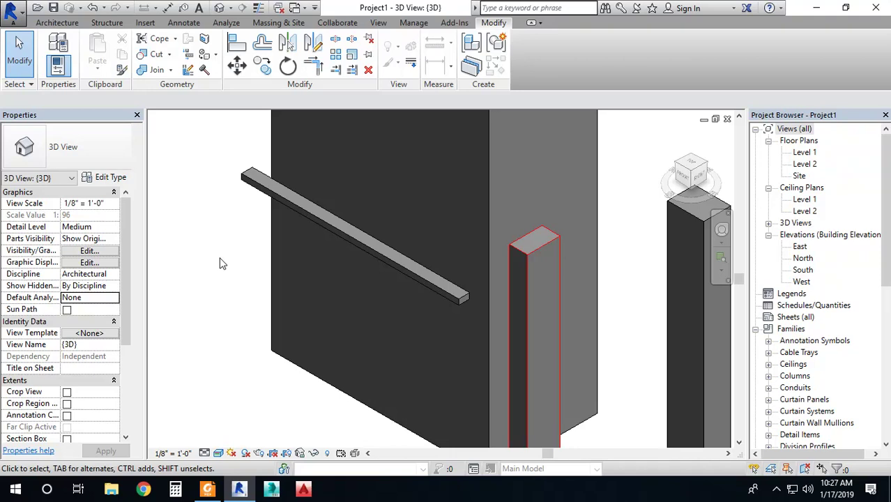
Step: Re-host the sunshade onto the tall wall box's face using Pick New Host
left_click(329, 223)
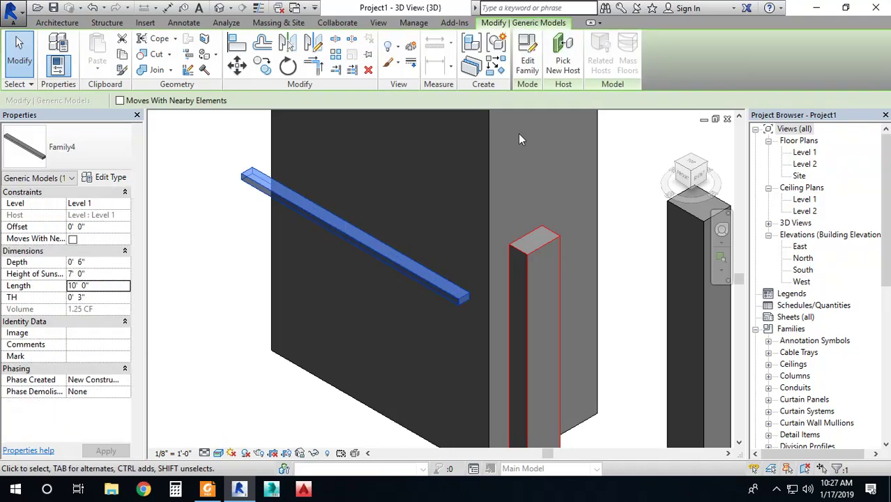
left_click(563, 56)
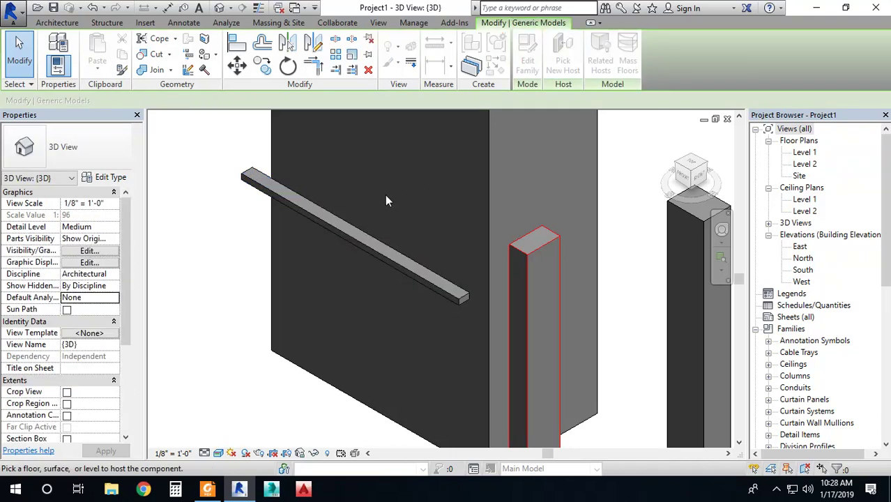
left_click(485, 185)
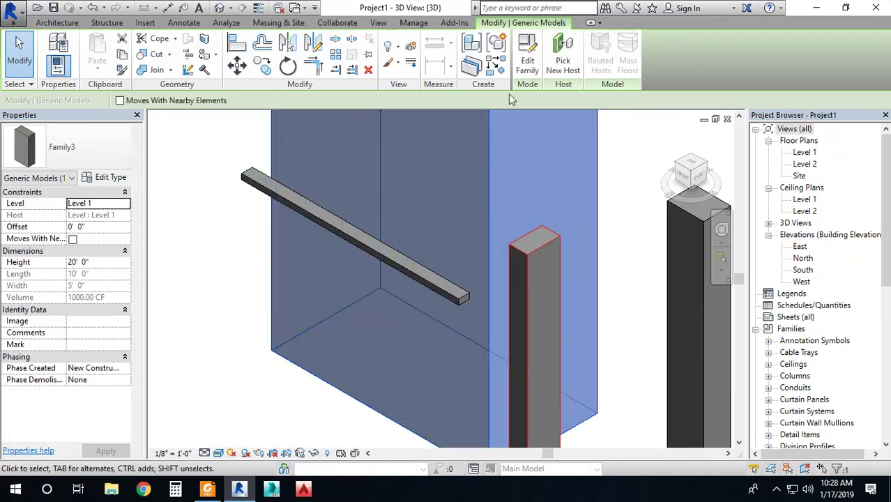
key("Escape")
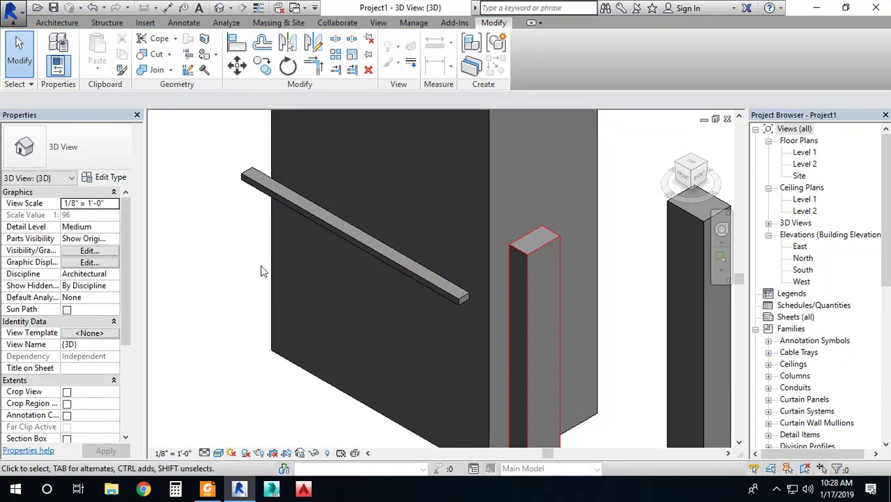